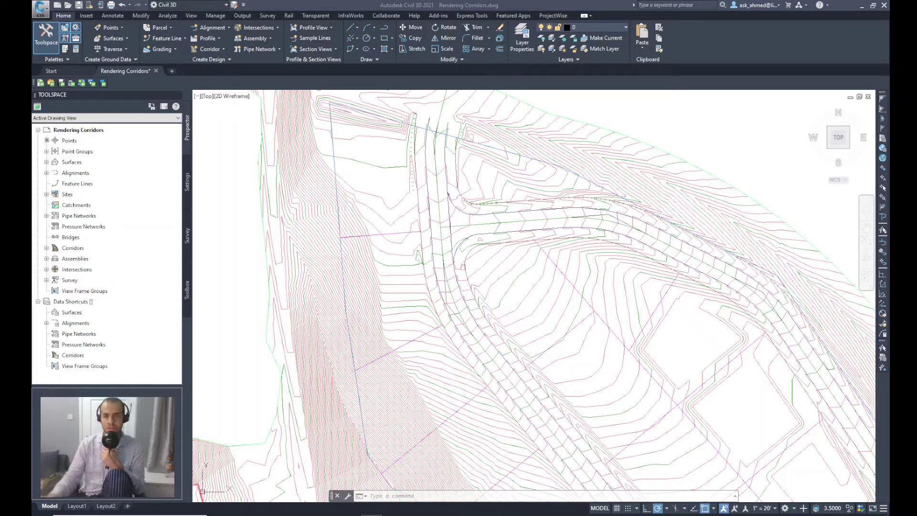
Step: Hide the FG-Final surface by setting its surface style to _No Display in its properties
click(286, 301)
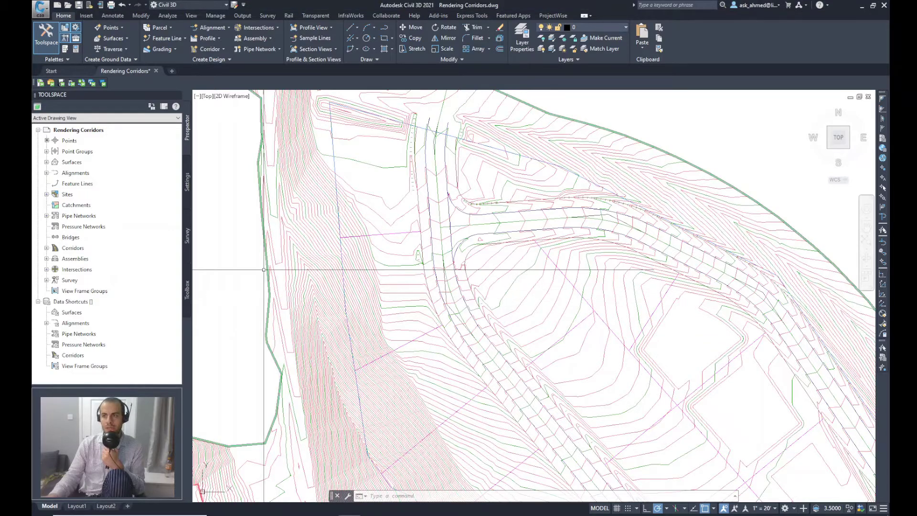
scroll(288, 279, down, 2)
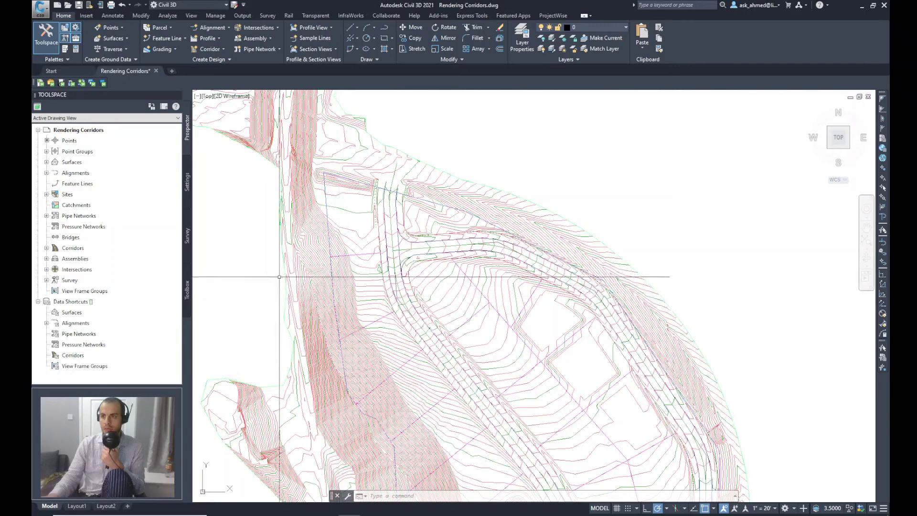
key(ctrl+a)
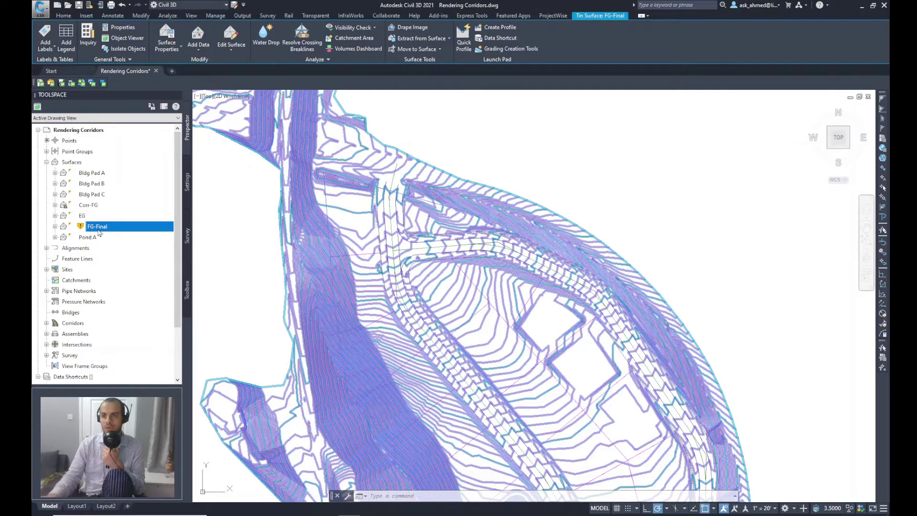
mouse_move(313, 273)
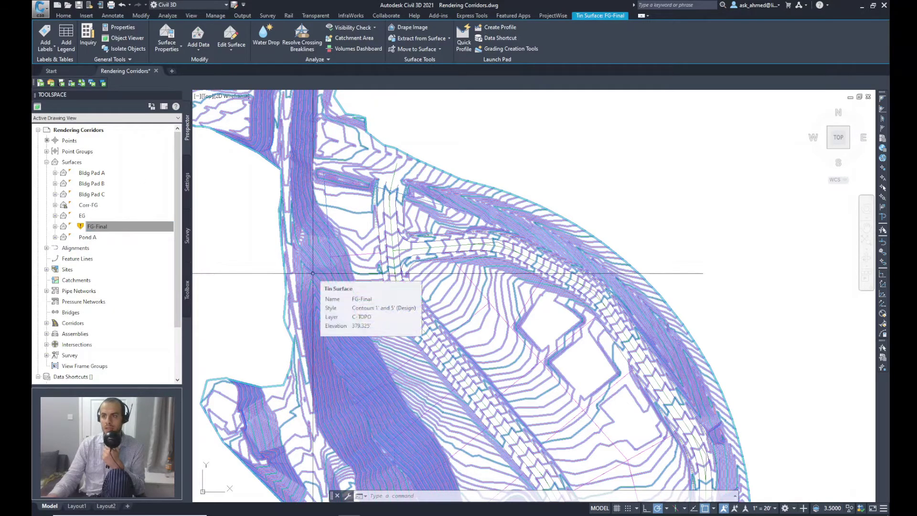
right_click(111, 227)
click(147, 241)
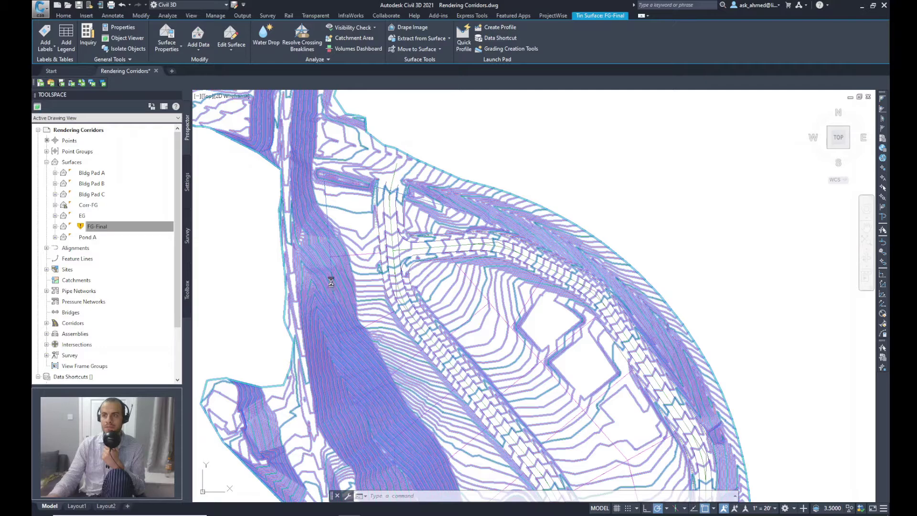
click(509, 125)
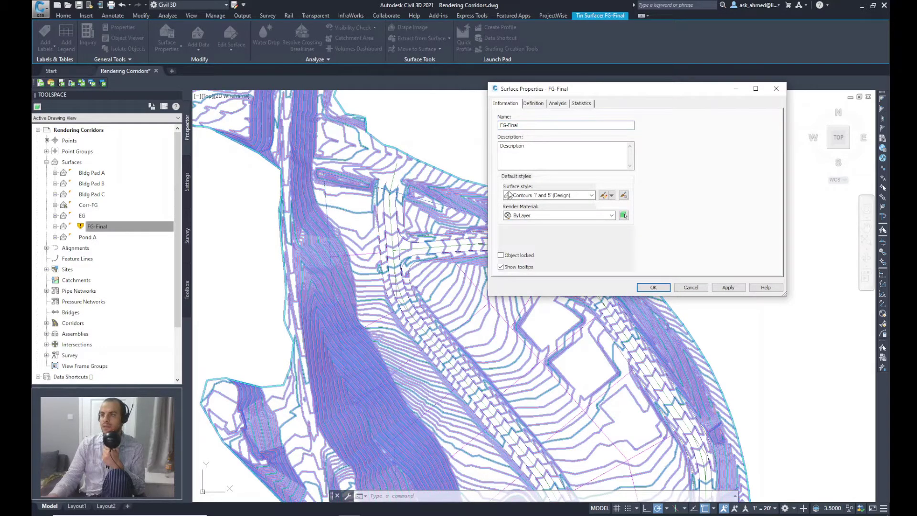
click(592, 195)
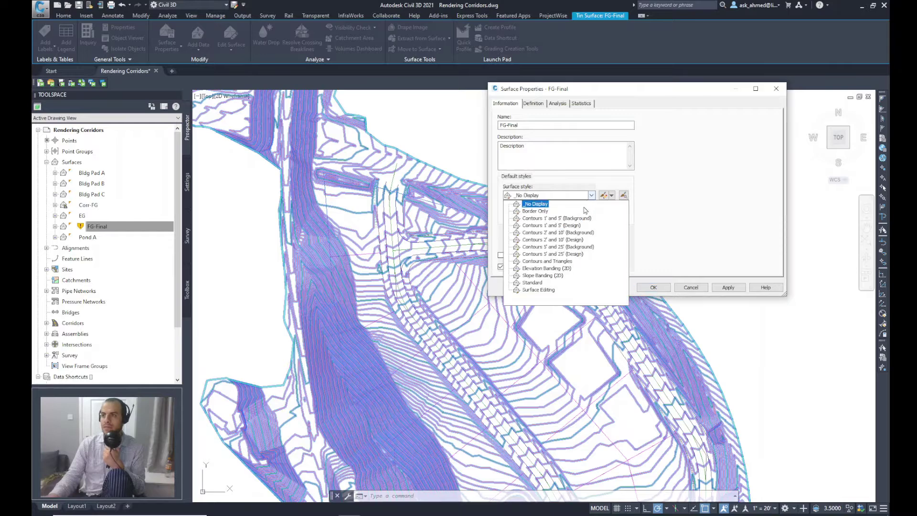
click(535, 211)
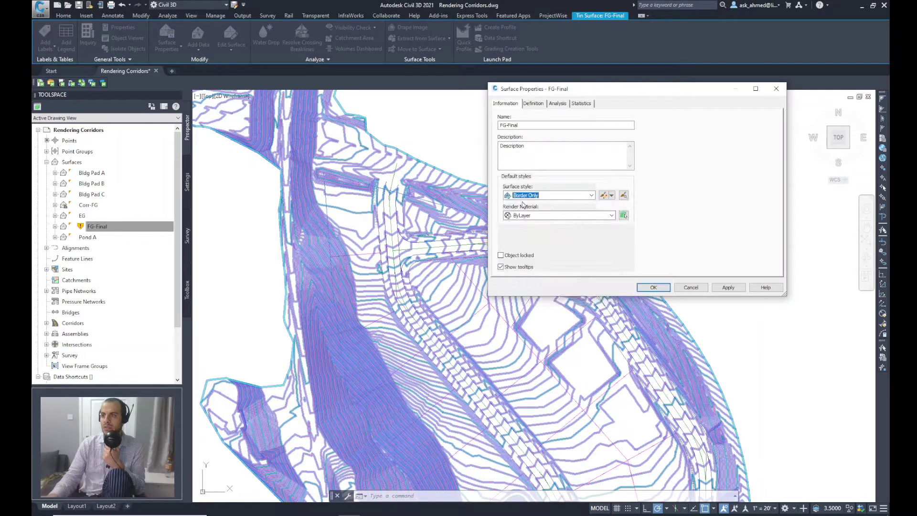
click(541, 196)
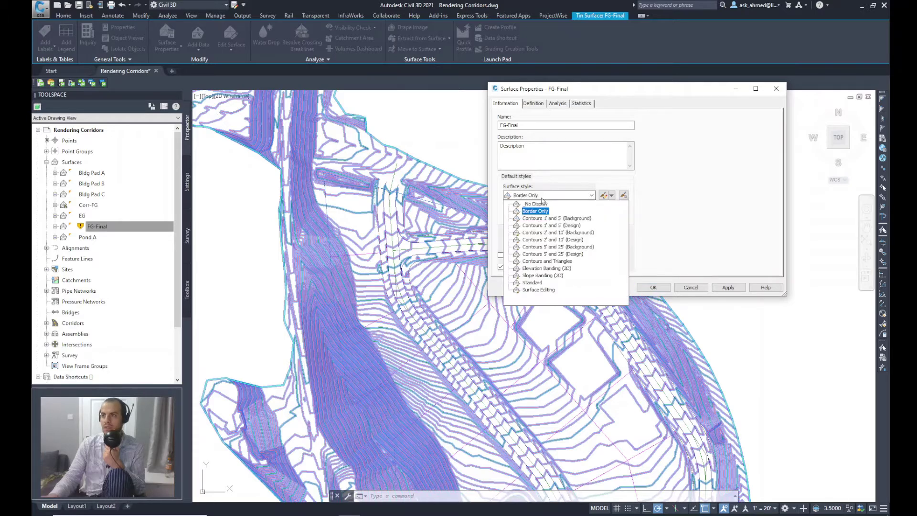
click(534, 204)
click(654, 288)
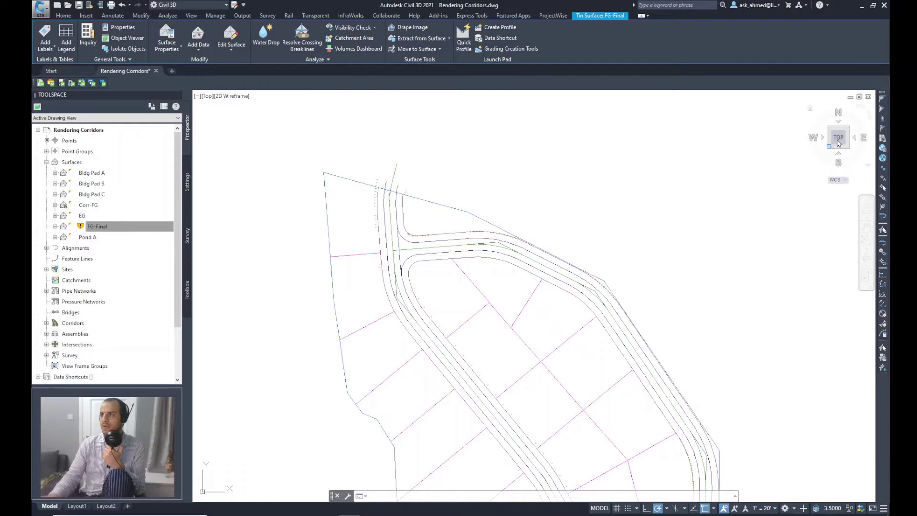
Step: Switch the model to the SW Isometric view and apply the Realistic visual style
click(831, 146)
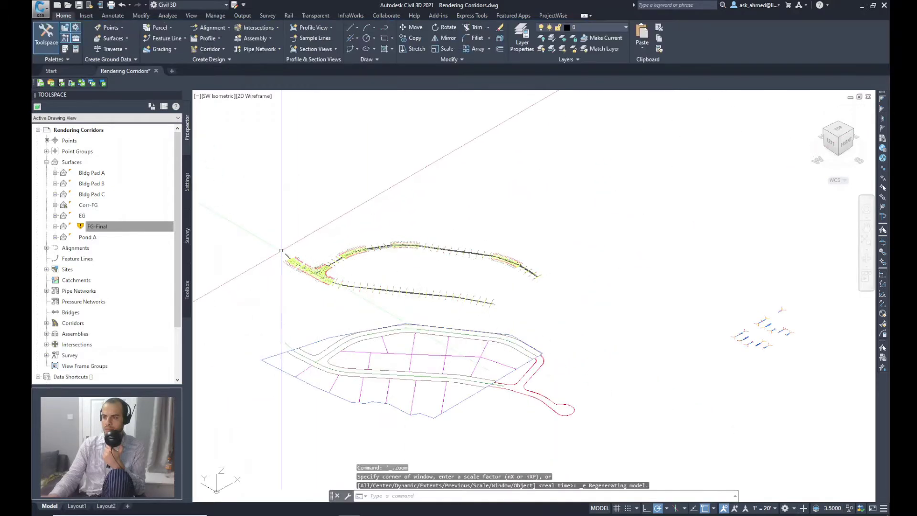
scroll(415, 263, up, 2)
click(191, 16)
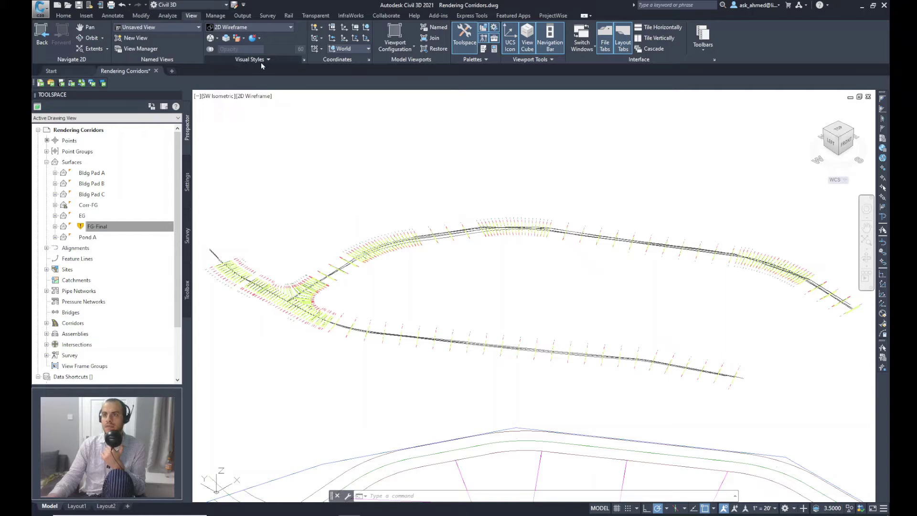
click(258, 32)
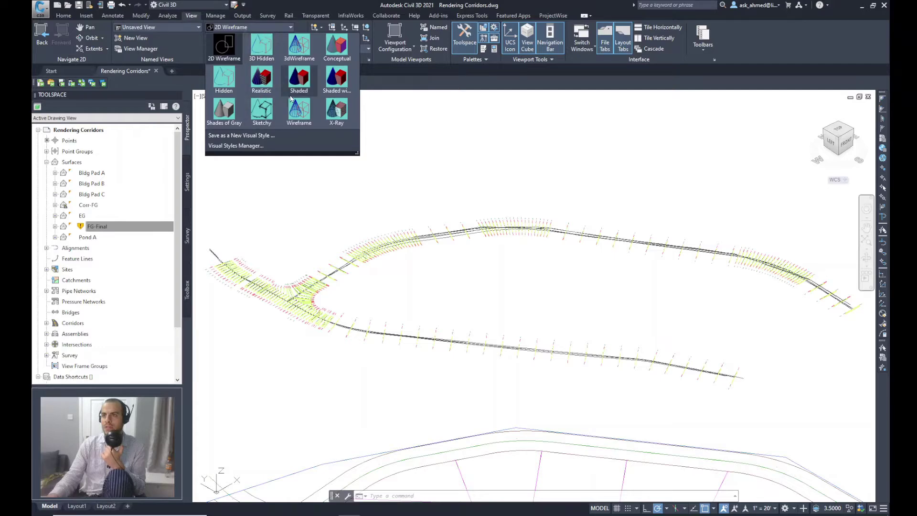
key(Escape)
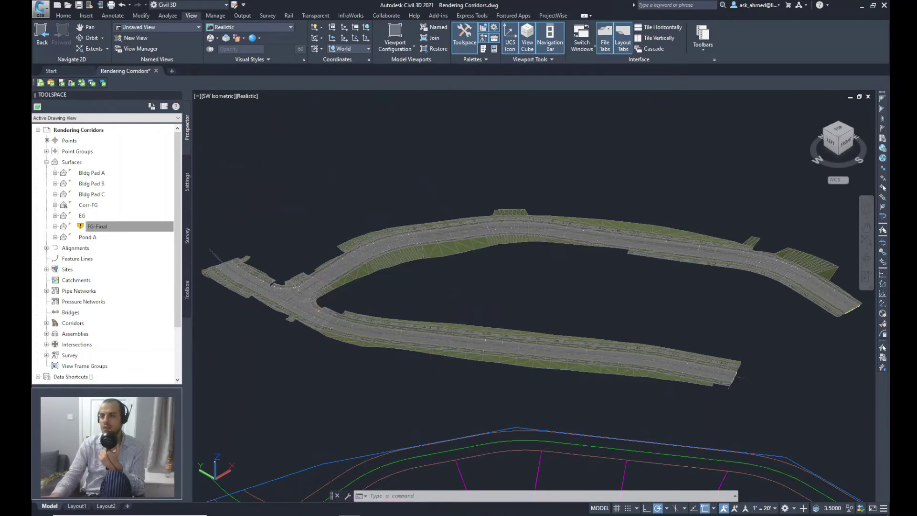
Step: In the corridor's properties, copy its All Codes code set style and name the copy Rendering
click(375, 241)
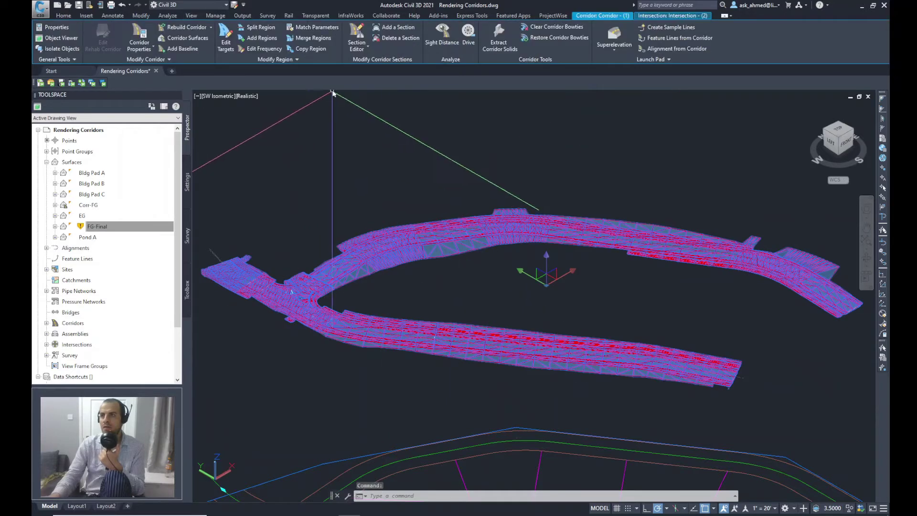
click(137, 44)
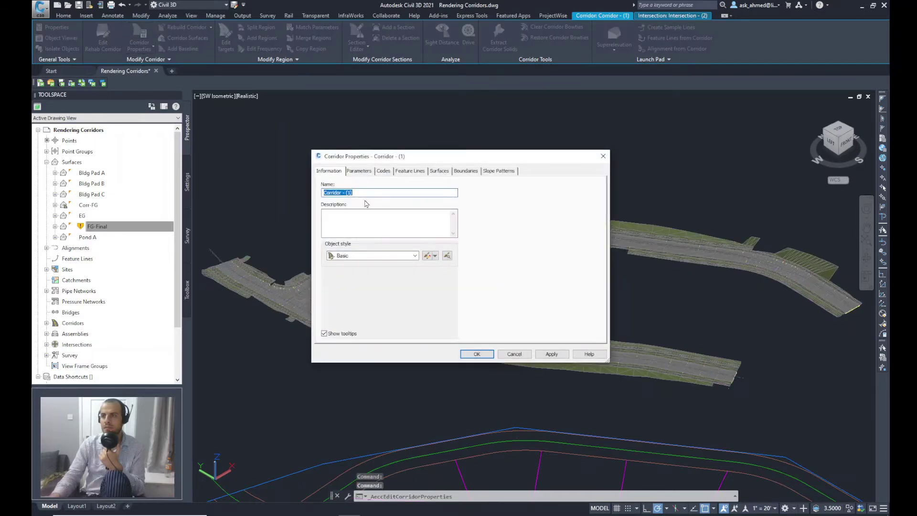
click(384, 171)
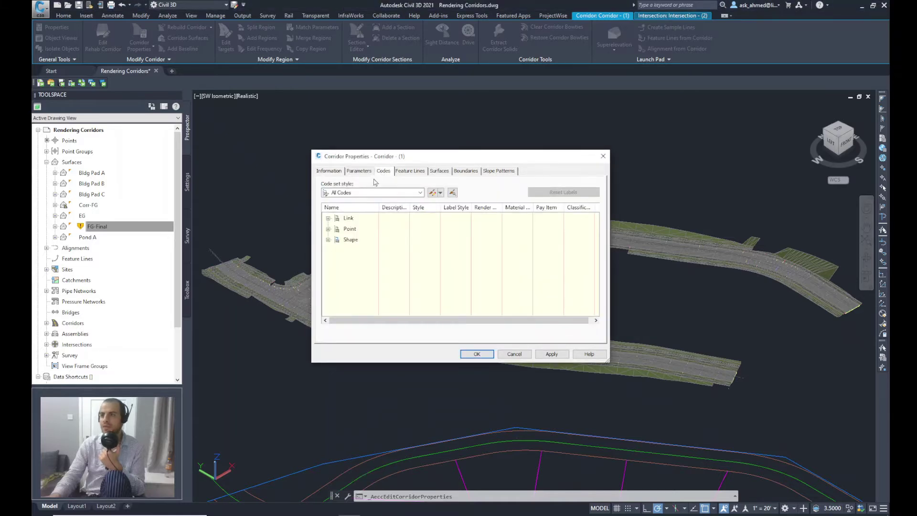
click(329, 218)
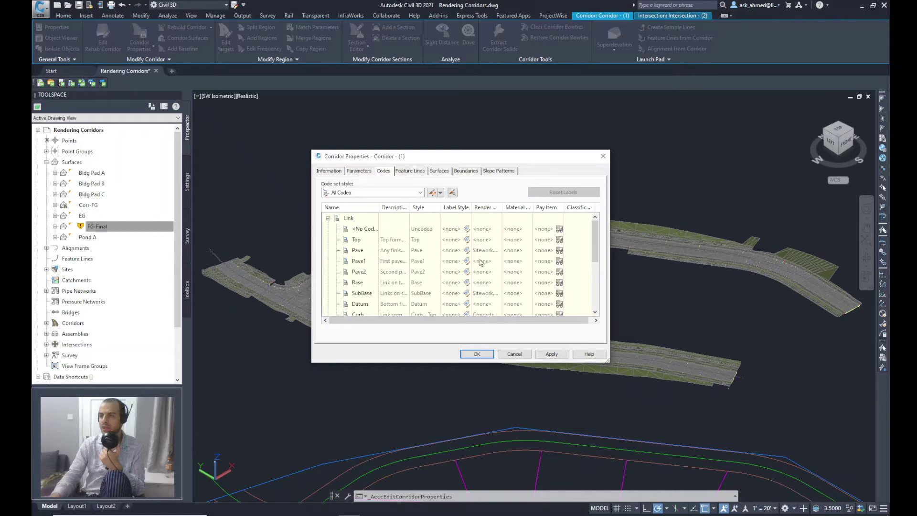
scroll(344, 246, down, 5)
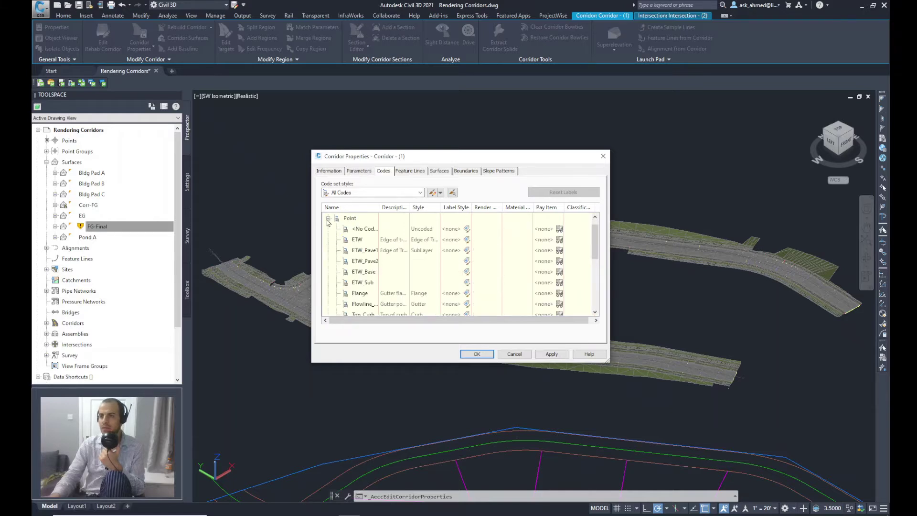
click(328, 219)
drag(433, 161, 475, 133)
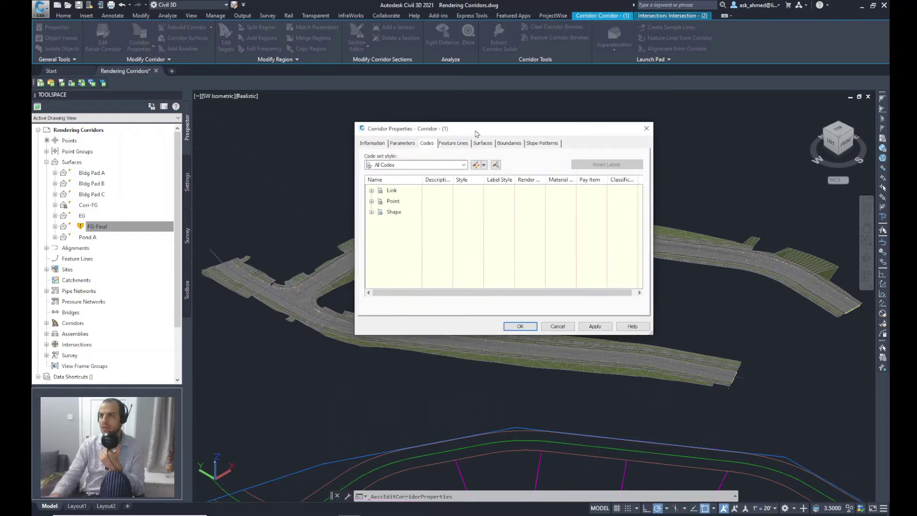
click(483, 165)
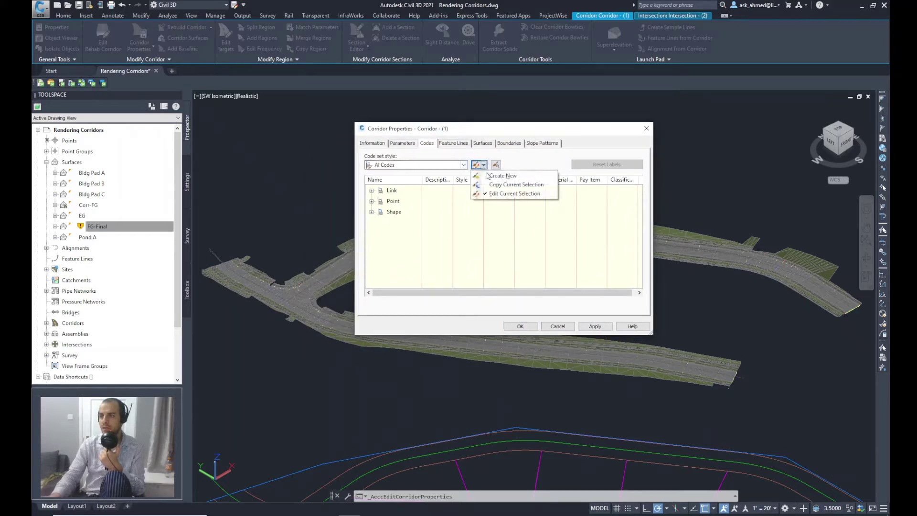
click(515, 189)
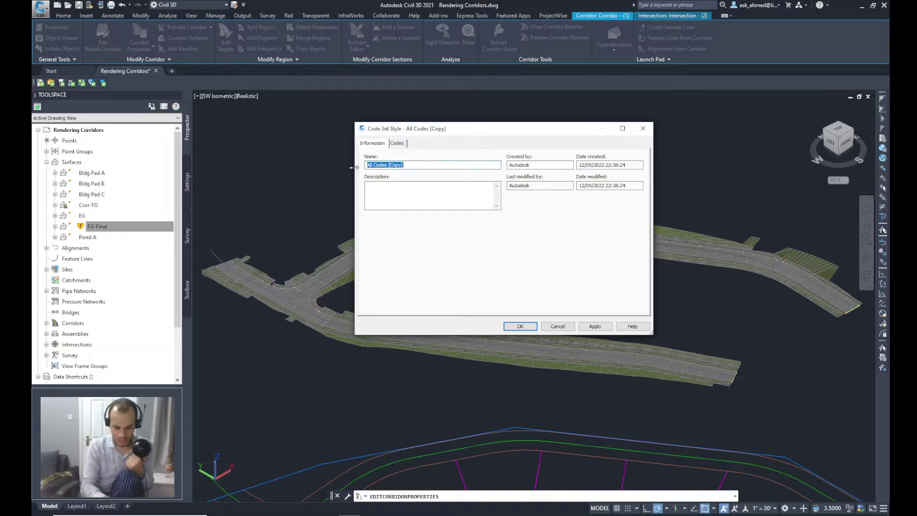
text(Ren)
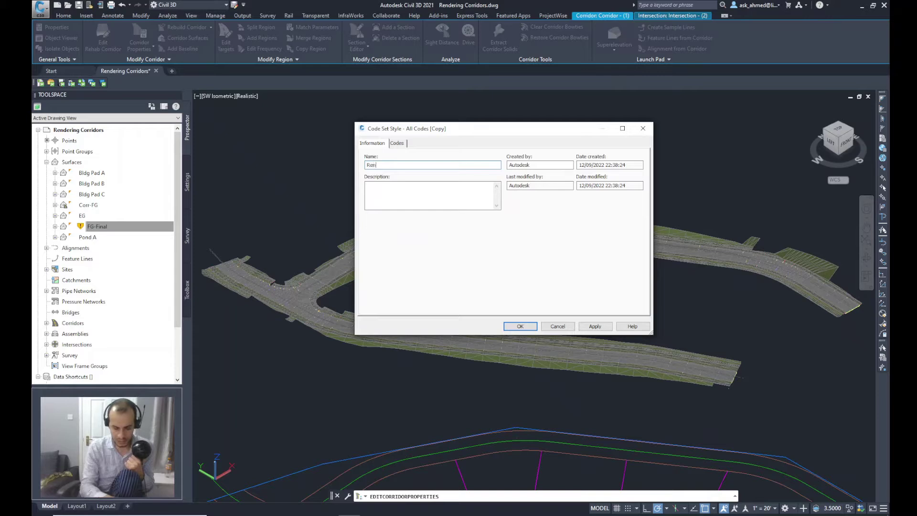
text(dering)
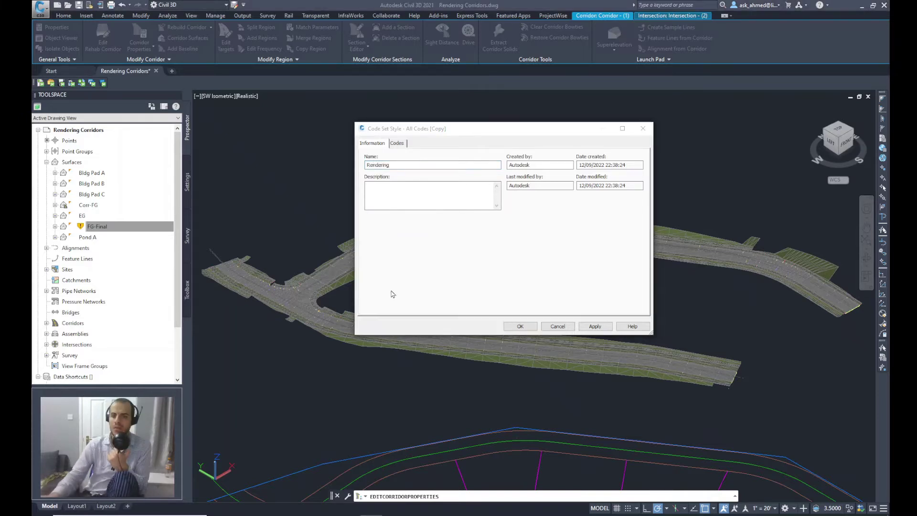
click(403, 196)
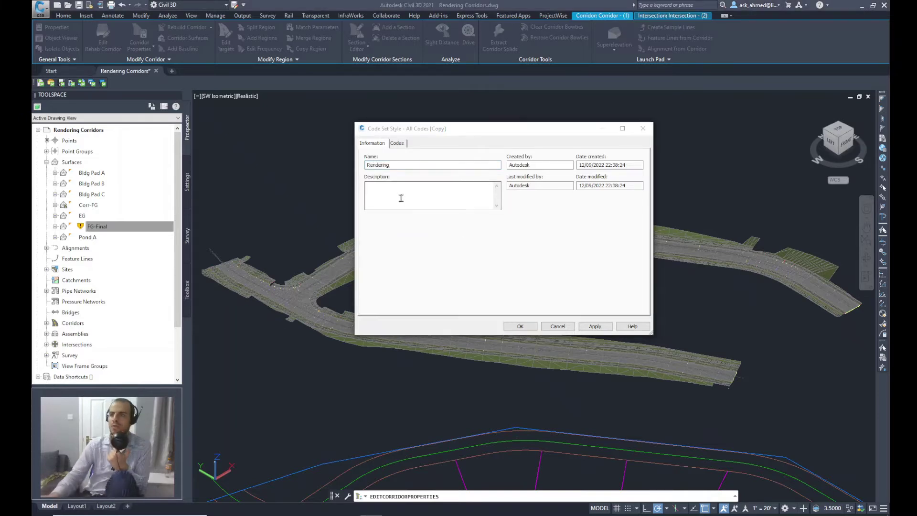
Step: Assign the _No Display link style to all link codes in the Rendering code set, from the default entry through Top
click(398, 143)
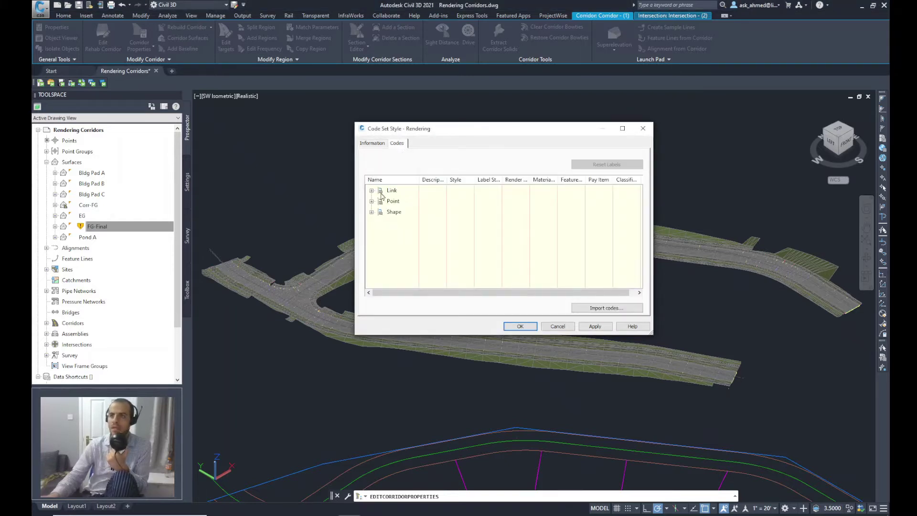
click(372, 191)
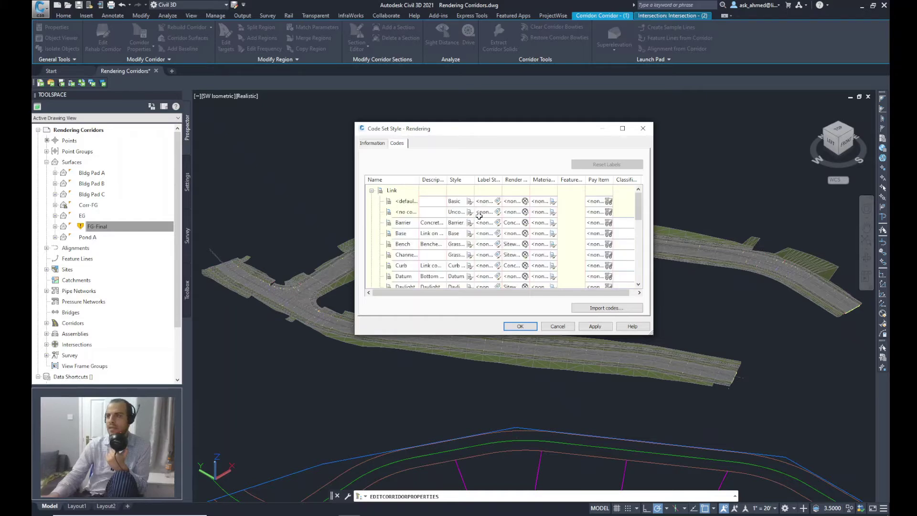
click(413, 203)
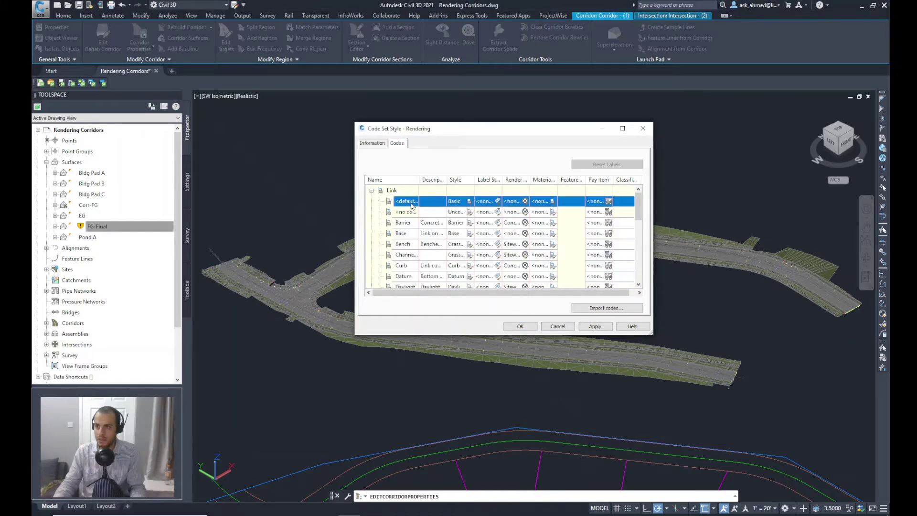
scroll(434, 261, down, 3)
scroll(432, 261, down, 3)
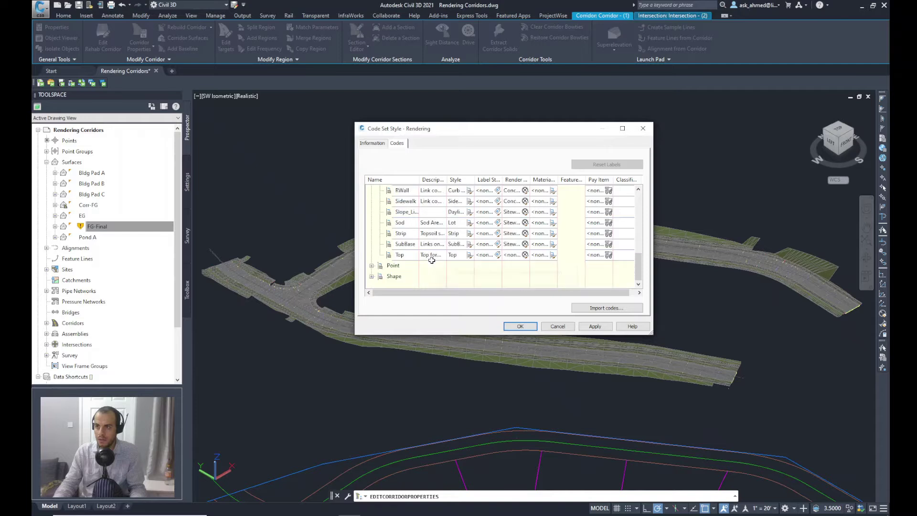
shift+click(405, 258)
scroll(419, 255, down, 3)
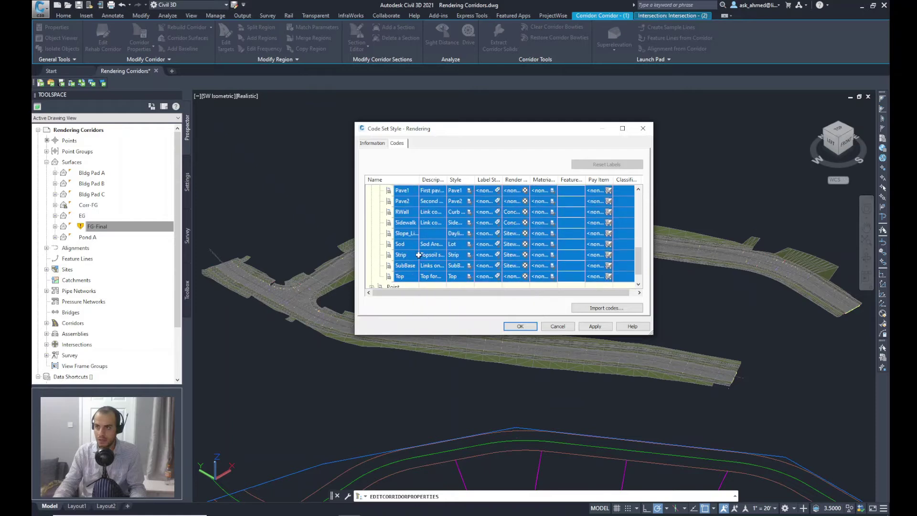
scroll(511, 268, up, 8)
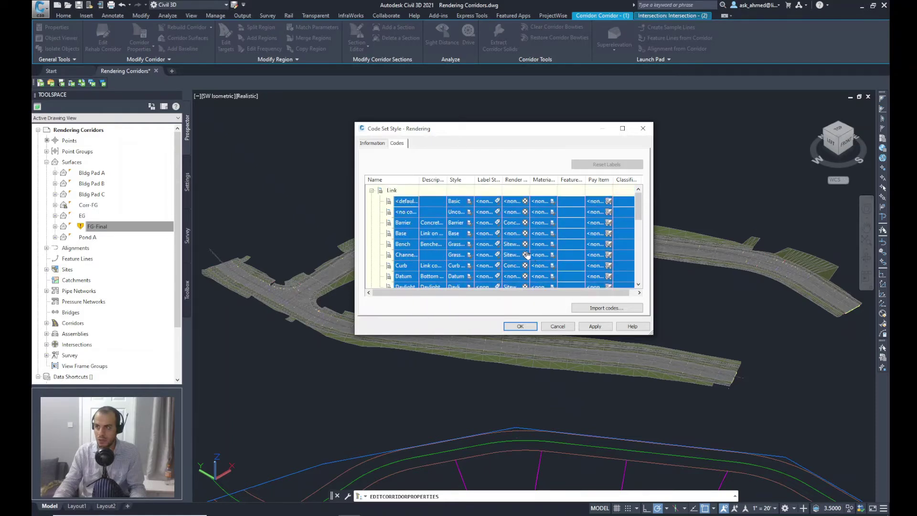
click(469, 203)
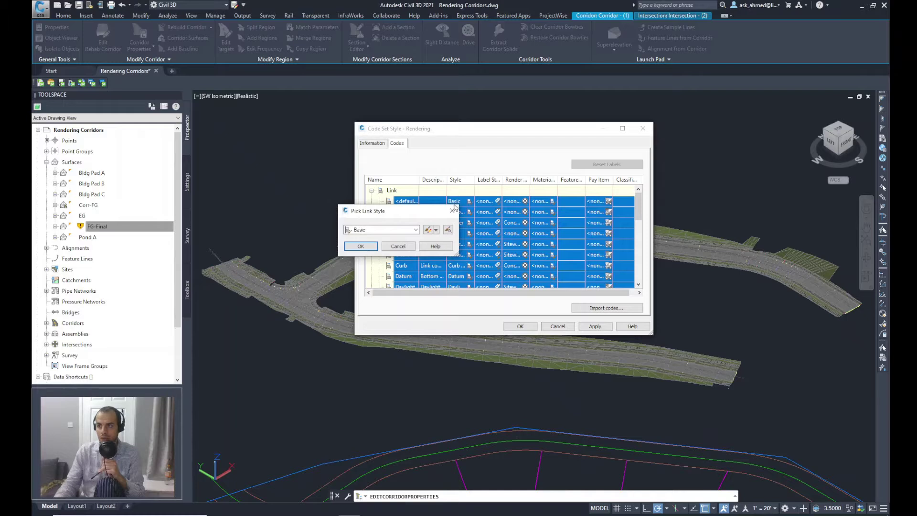
click(415, 230)
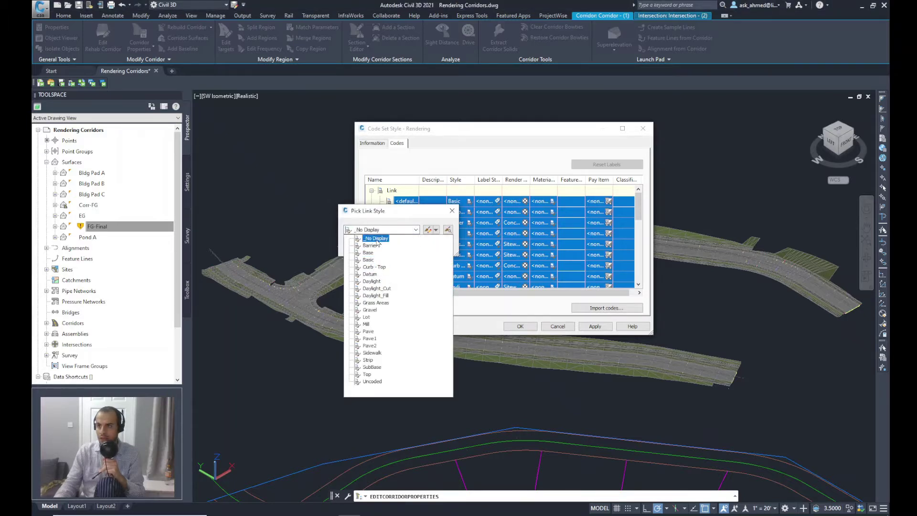
click(381, 241)
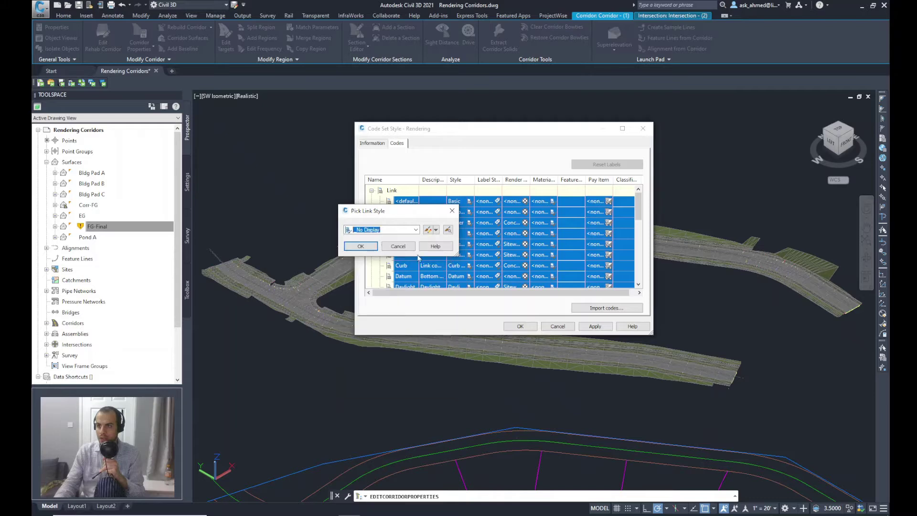
click(360, 246)
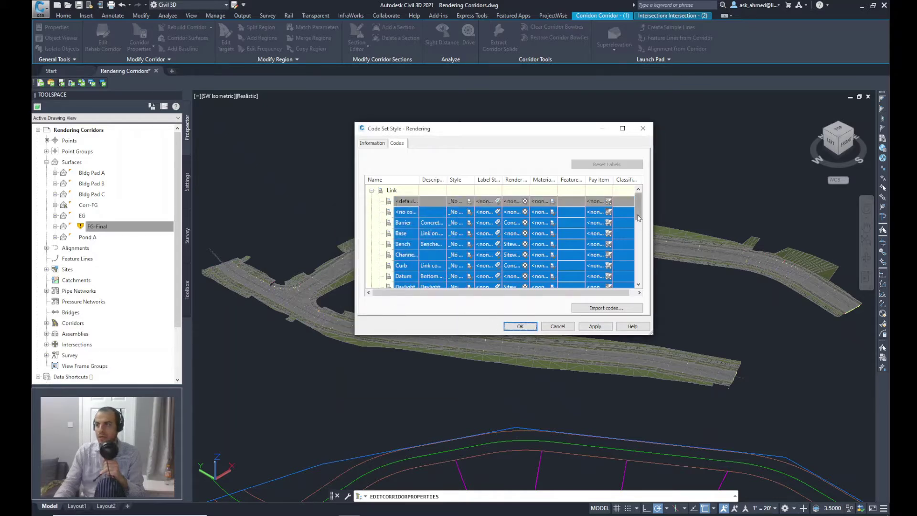
Step: Widen the Style column of the Rendering code set and expand its Point codes
drag(473, 182, 507, 181)
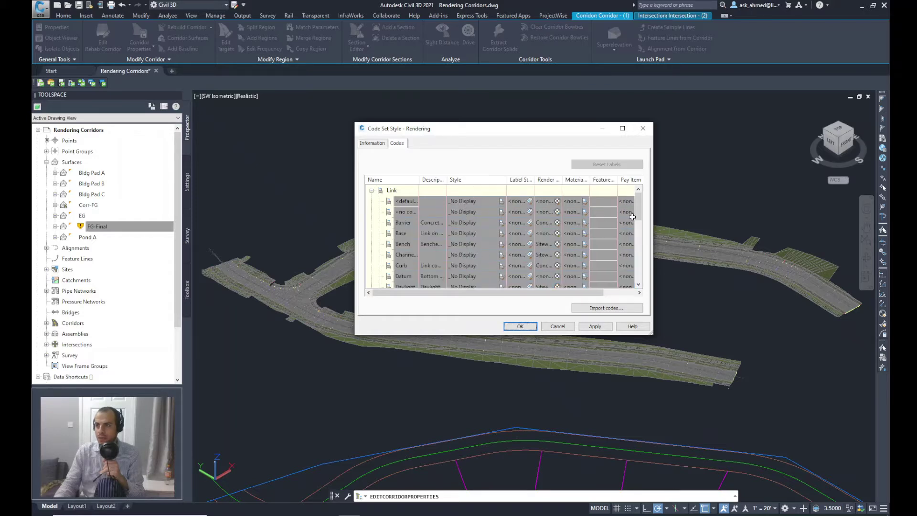
drag(632, 216, 649, 284)
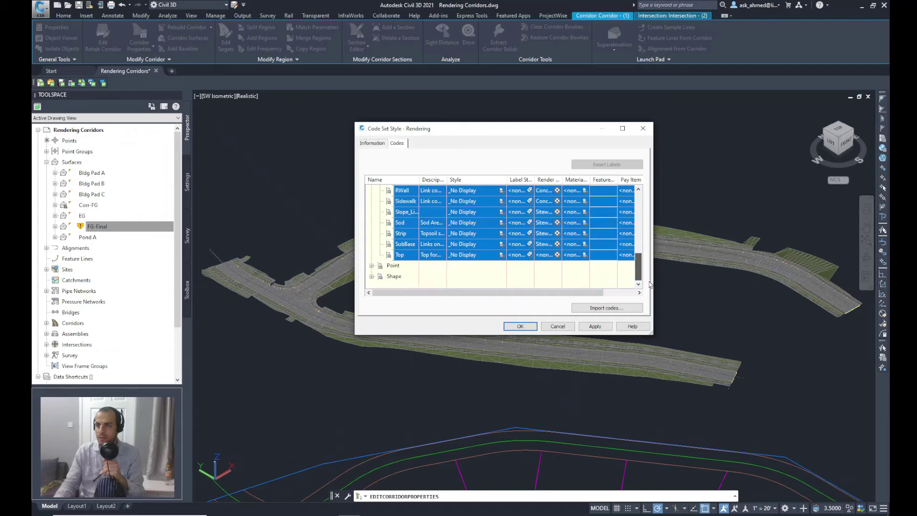
click(372, 267)
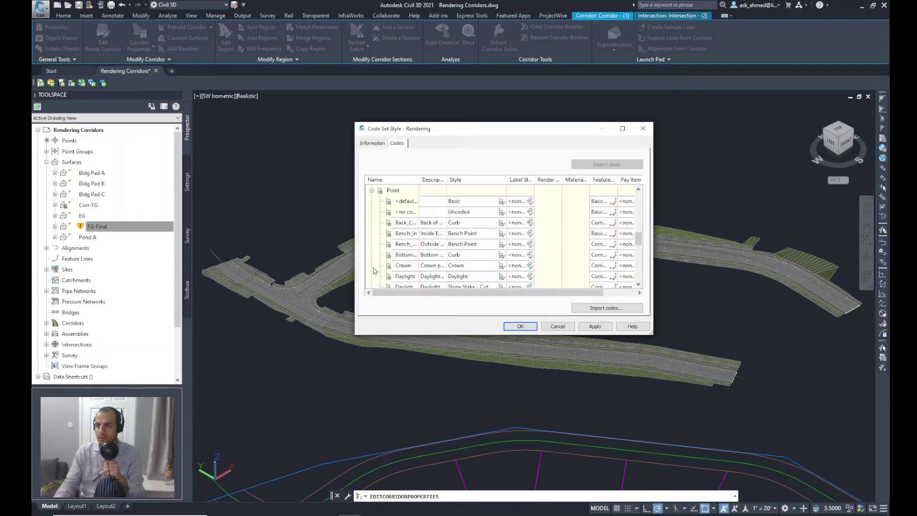
double_click(433, 202)
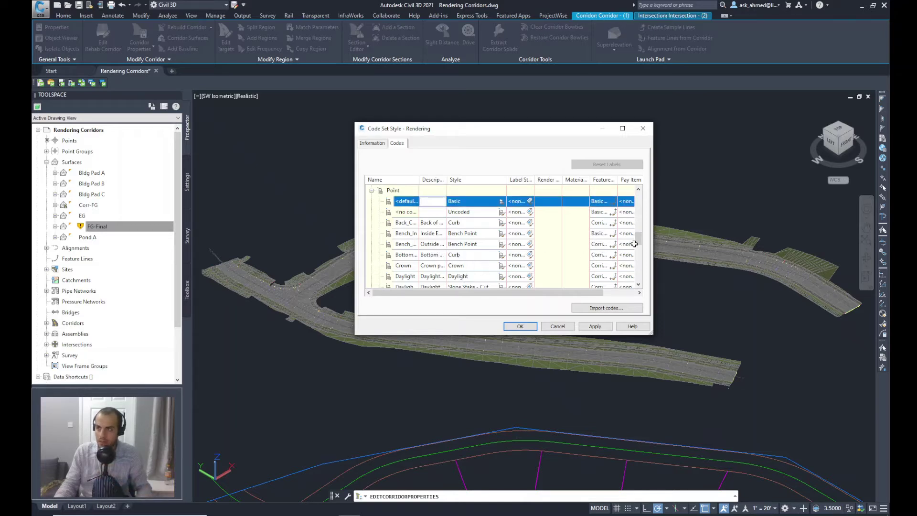
drag(637, 241, 639, 280)
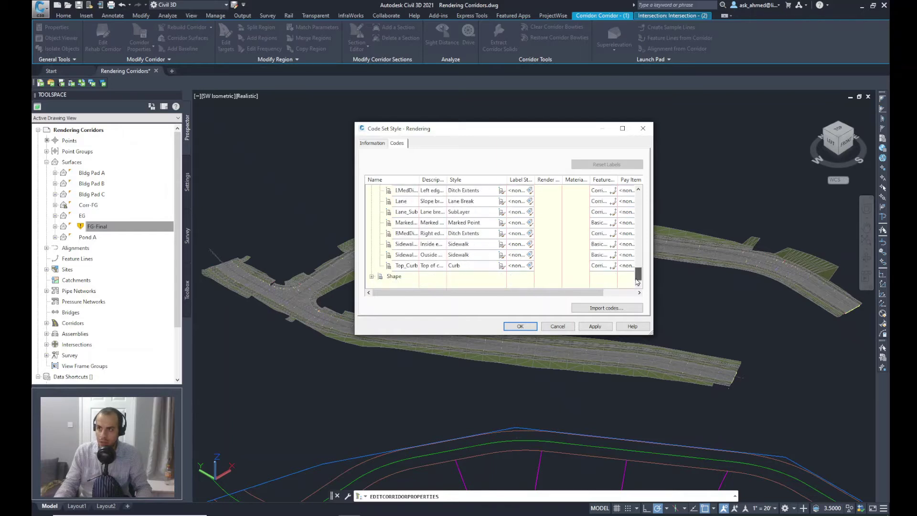
key(ctrl+a)
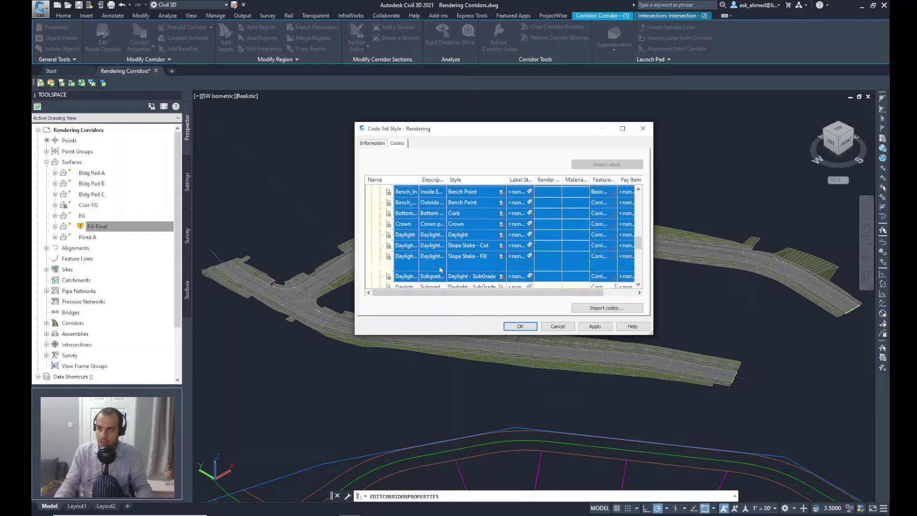
drag(638, 274, 639, 266)
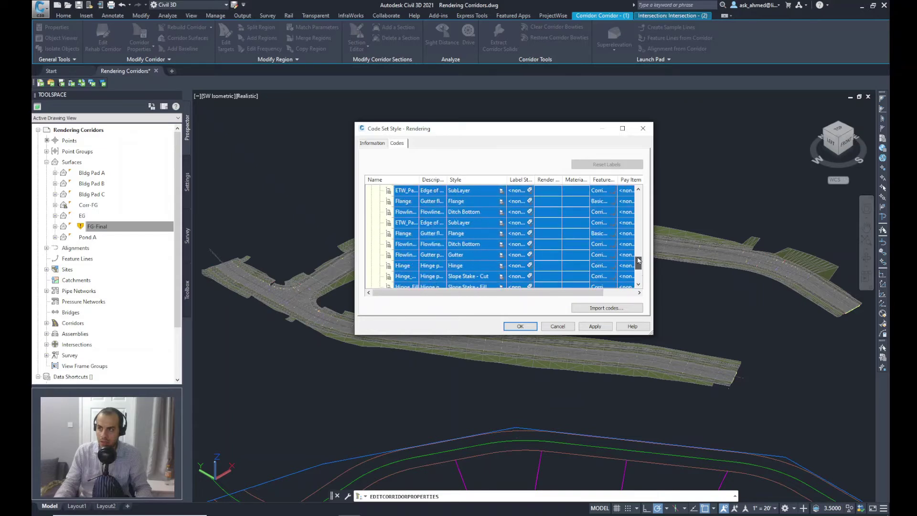
drag(639, 261, 639, 201)
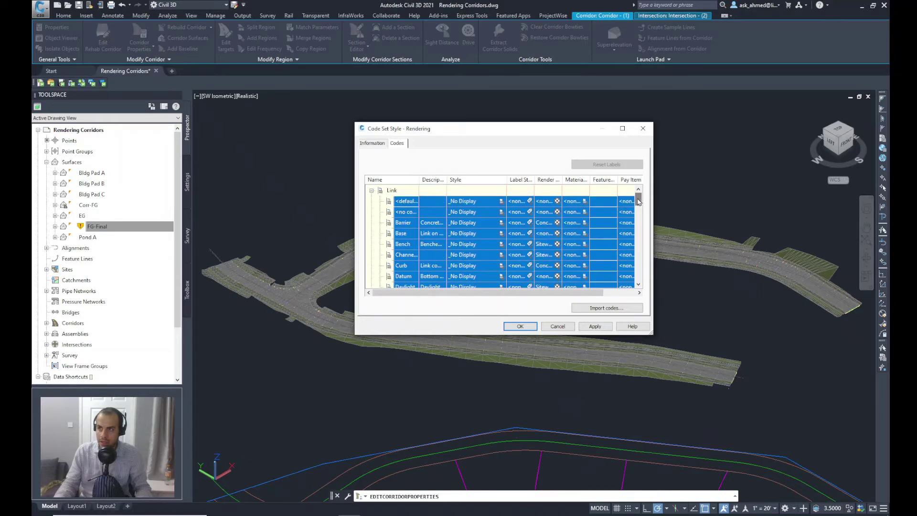
Step: Assign the _No Markers marker style to all point codes in the Rendering code set, from the default entry through Top_Curb
scroll(567, 228, down, 6)
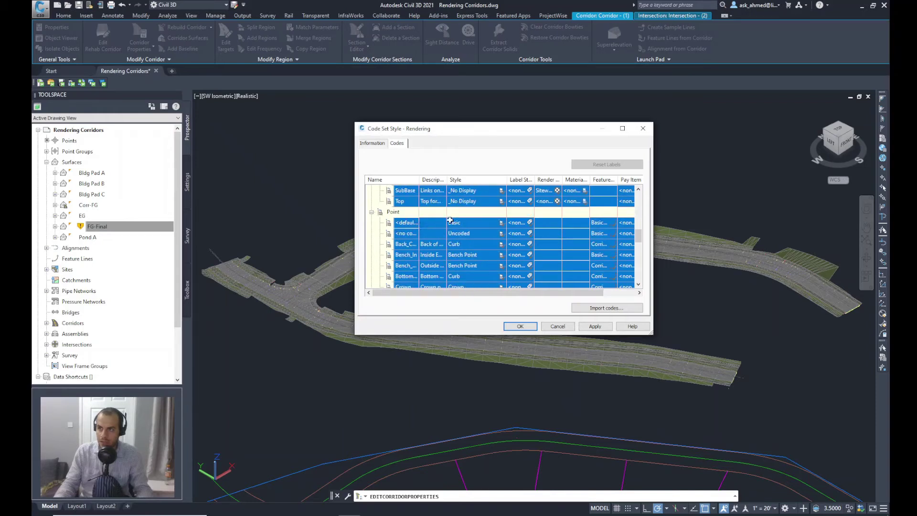
click(397, 213)
click(402, 226)
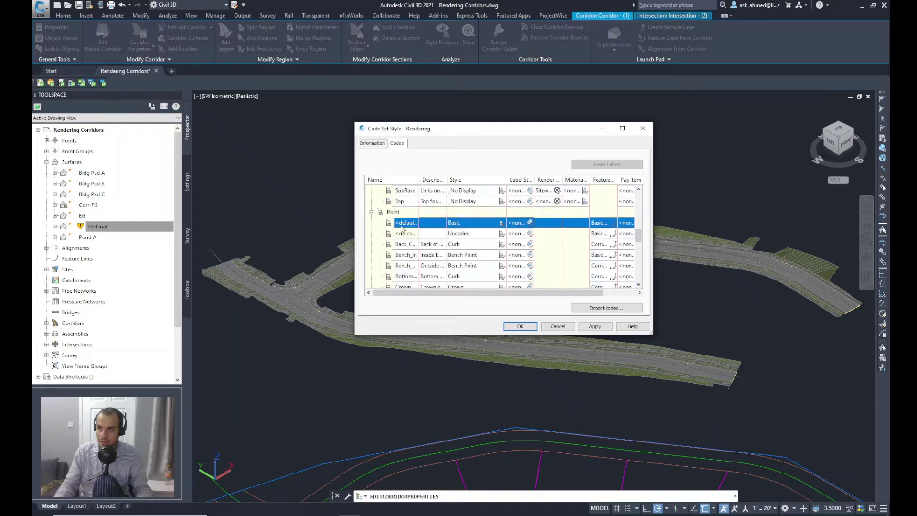
scroll(464, 252, down, 7)
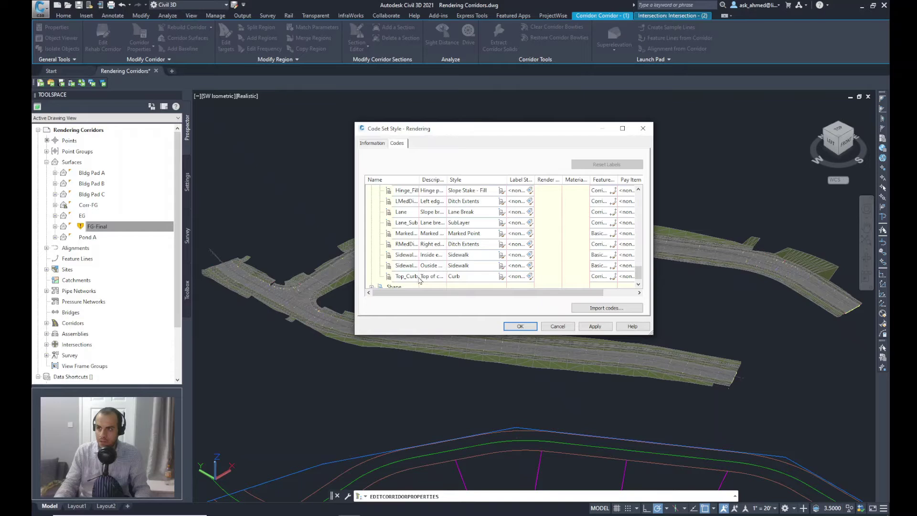
shift+click(413, 276)
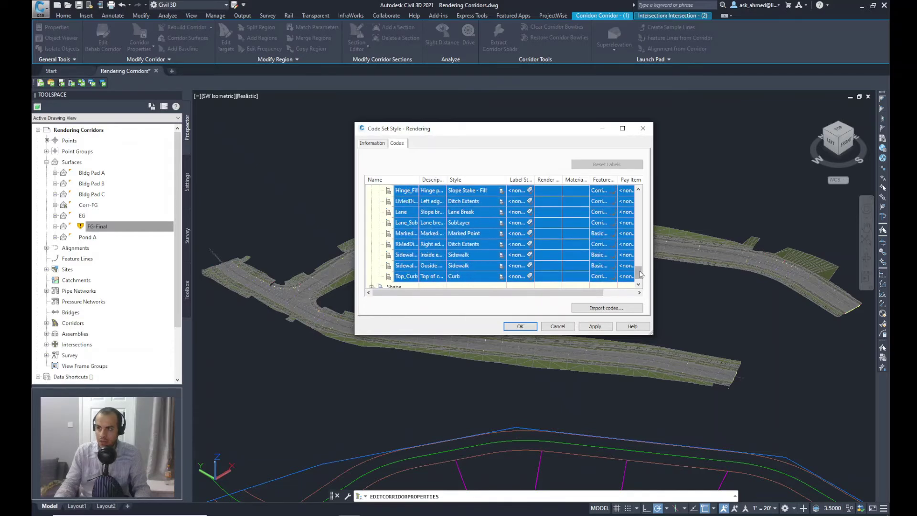
drag(640, 276, 637, 240)
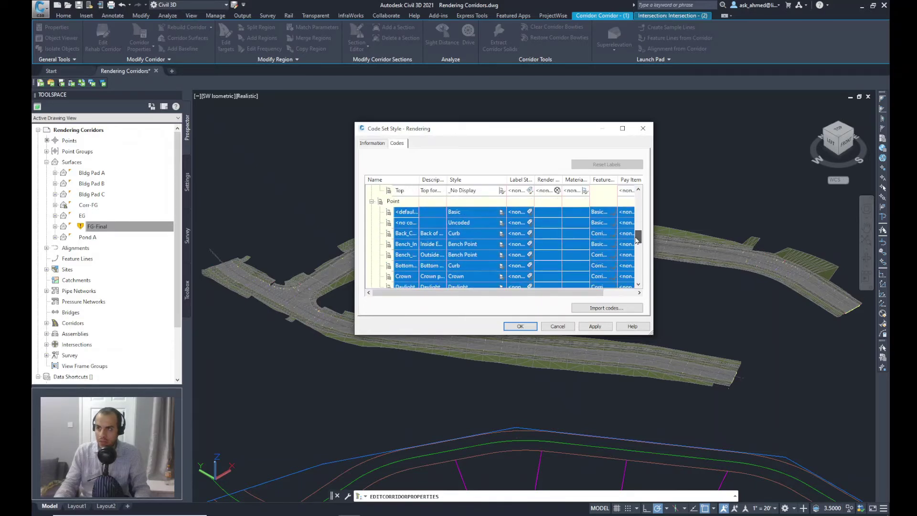
click(501, 213)
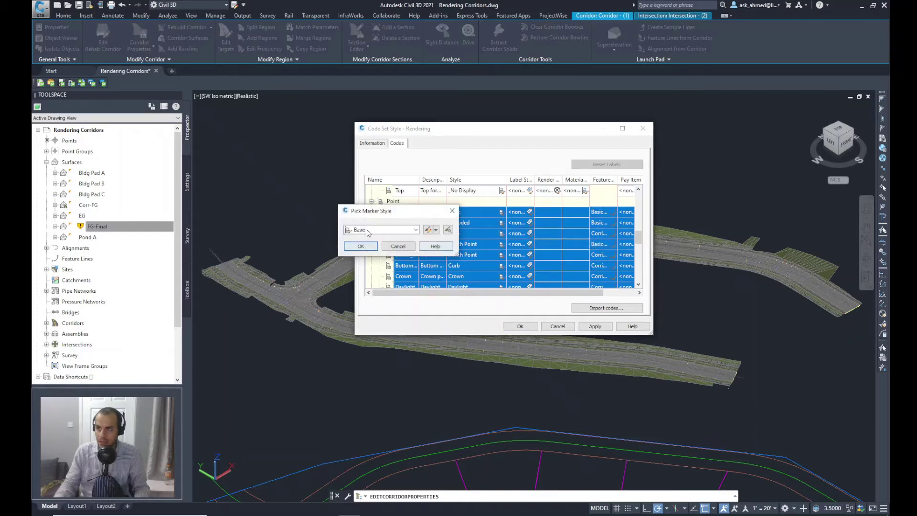
click(369, 229)
scroll(372, 249, up, 2)
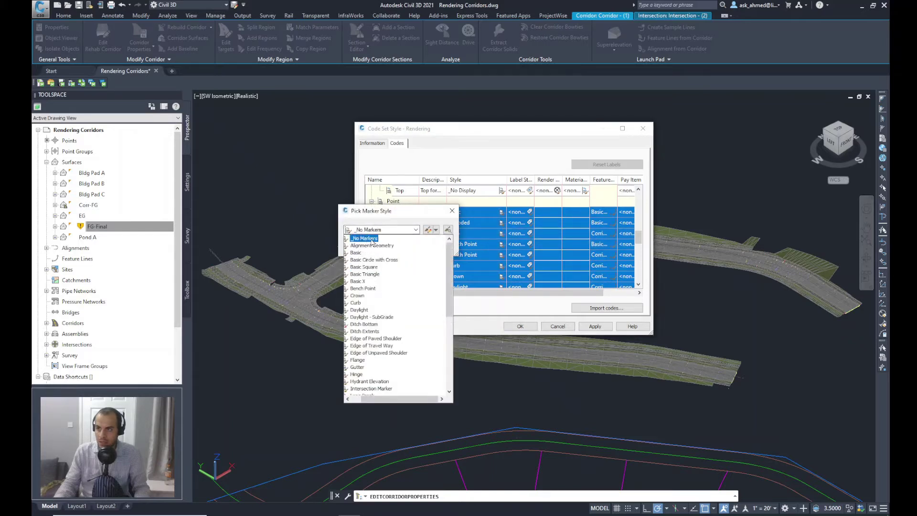
click(369, 239)
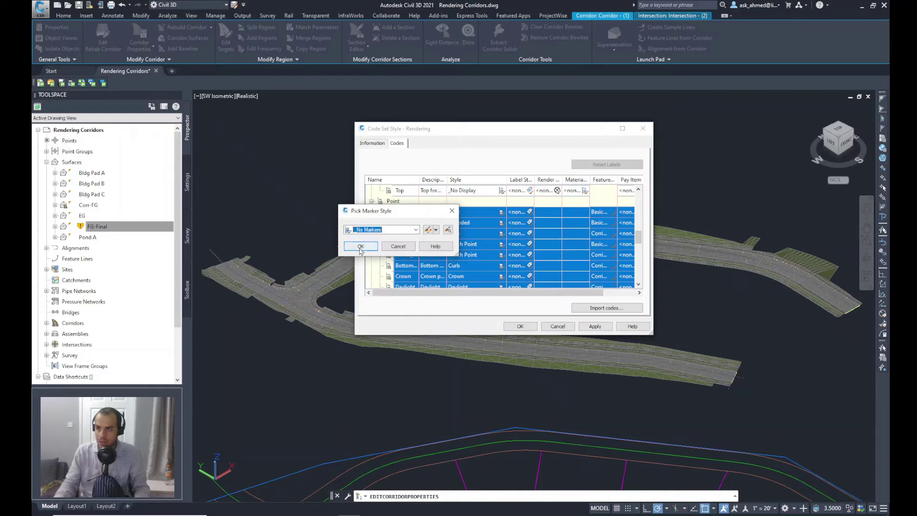
click(361, 246)
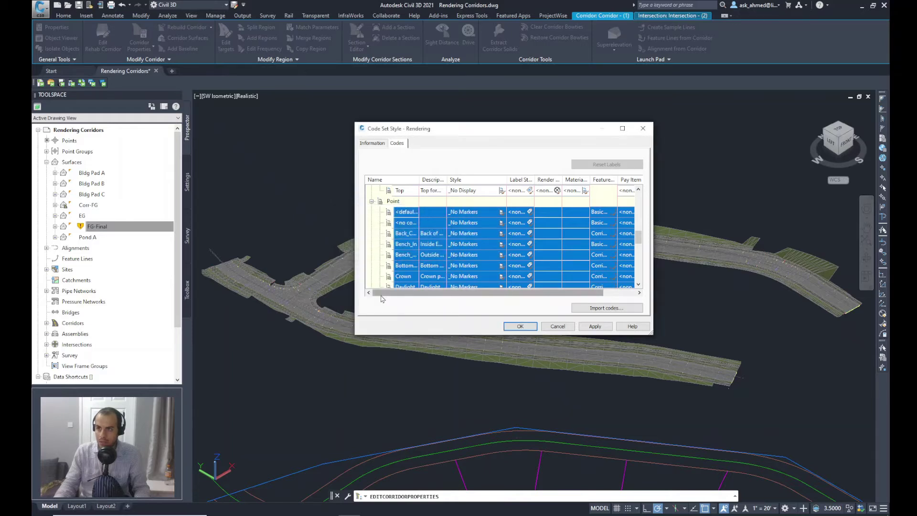
Step: Assign the _No Shading shape style to all shape codes in the Rendering code set, from the default entry through SubBase
scroll(391, 249, down, 5)
click(399, 245)
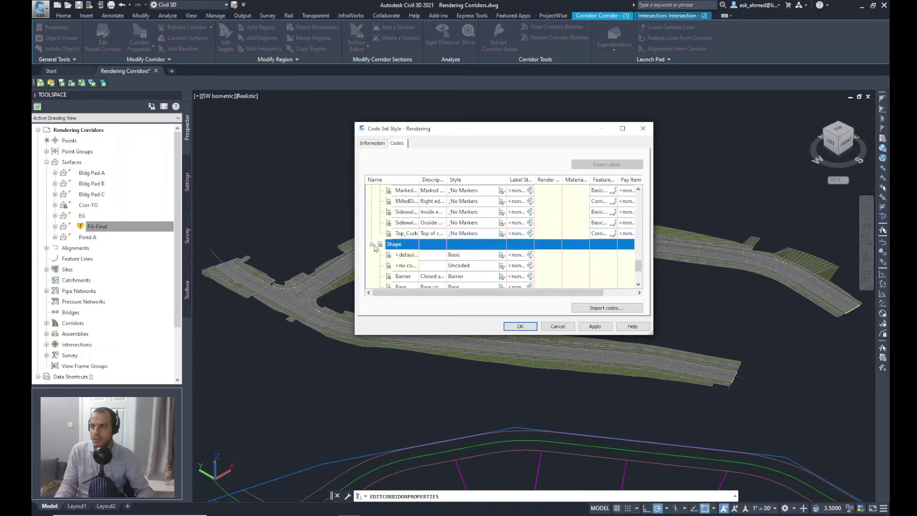
scroll(415, 268, down, 3)
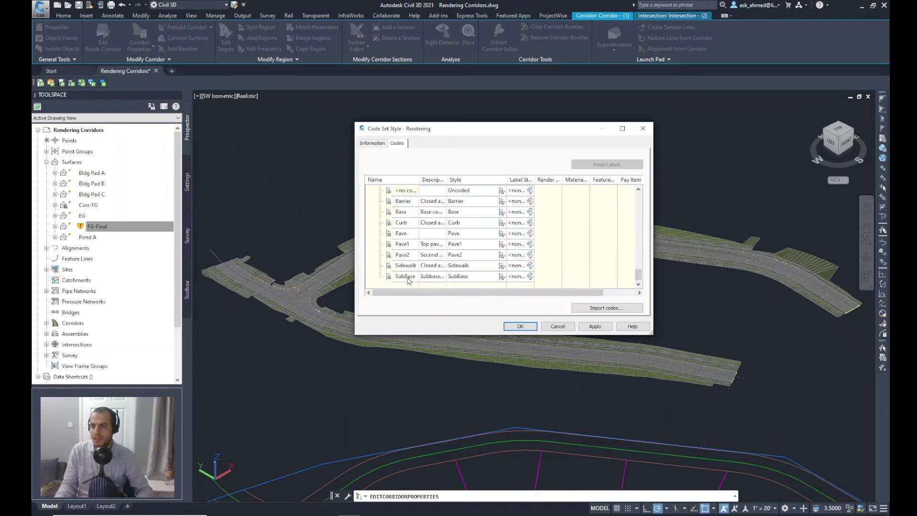
shift+click(458, 276)
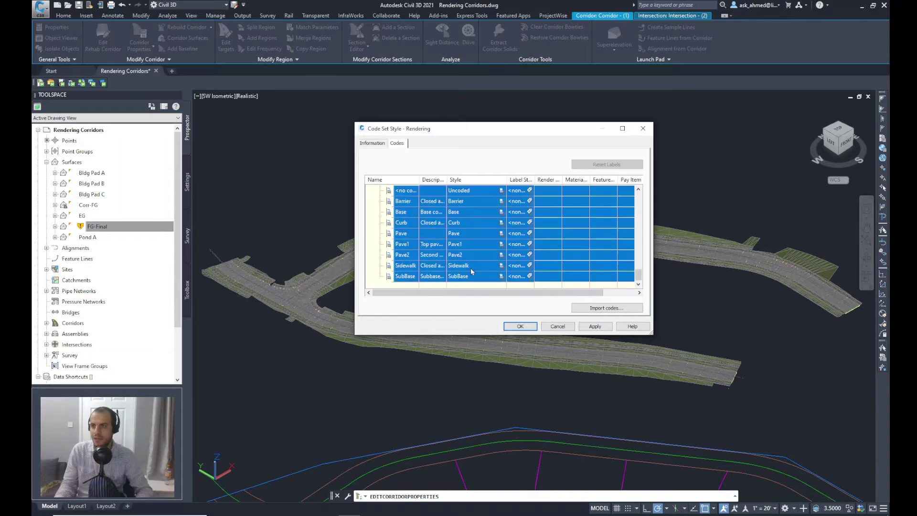
mouse_move(640, 279)
mouse_down()
mouse_move(639, 249)
mouse_move(639, 272)
mouse_up()
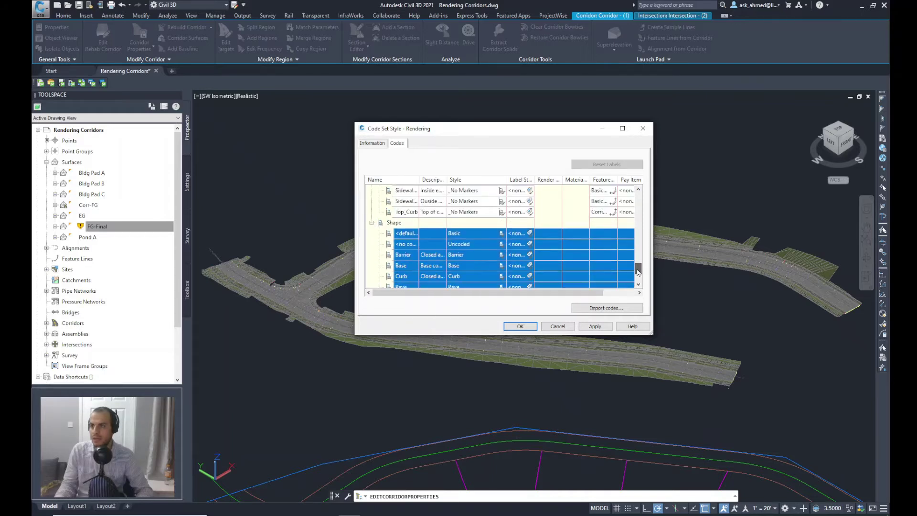
click(500, 234)
click(385, 230)
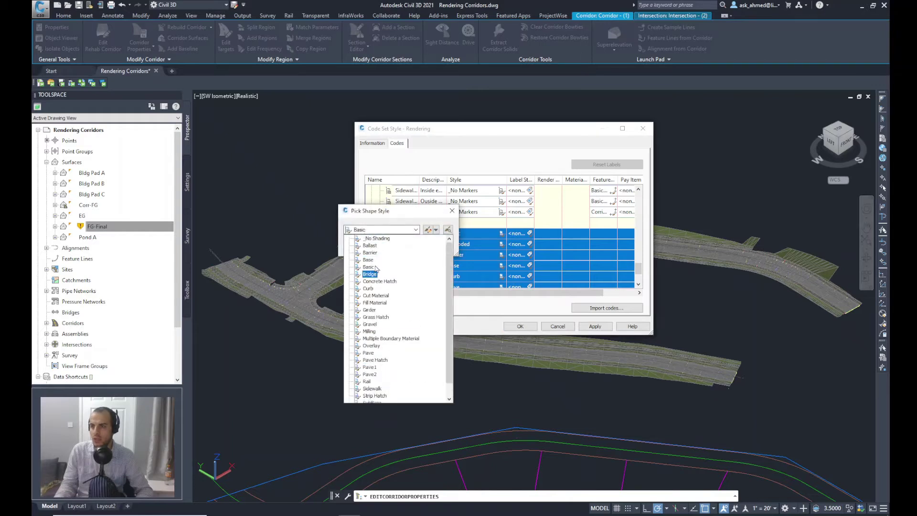
click(370, 238)
click(361, 247)
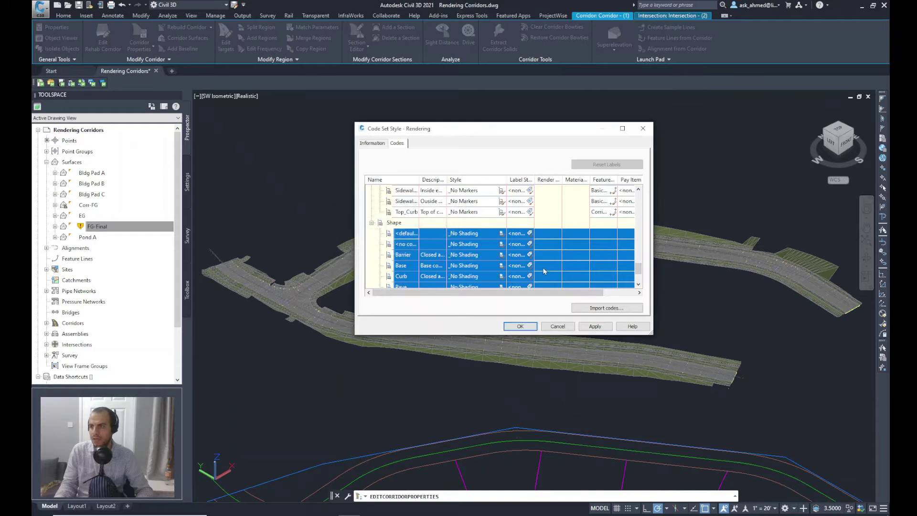
Step: Try a copy of the Basic shape style with Shape Border and Shape Area Fill hidden in the Model view direction, and discard it
mouse_move(639, 270)
mouse_down()
mouse_move(641, 284)
mouse_move(643, 270)
mouse_up()
click(501, 234)
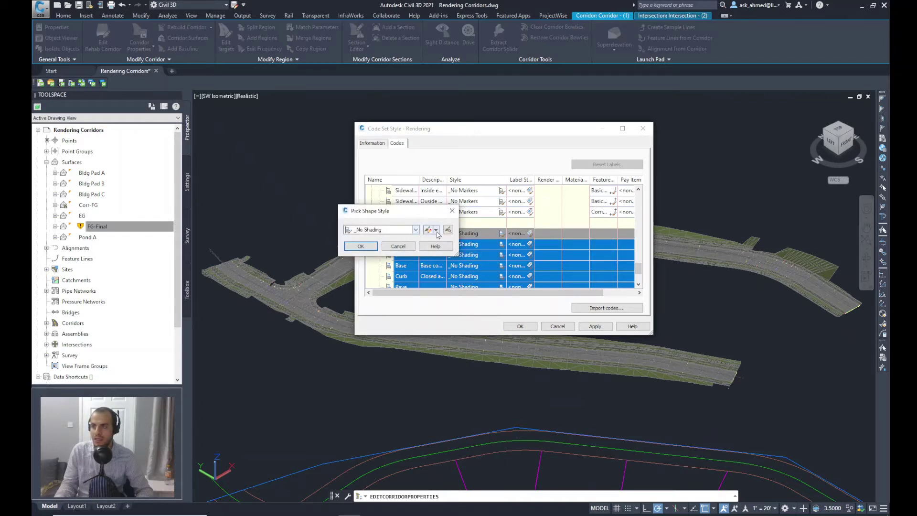
click(428, 231)
click(416, 230)
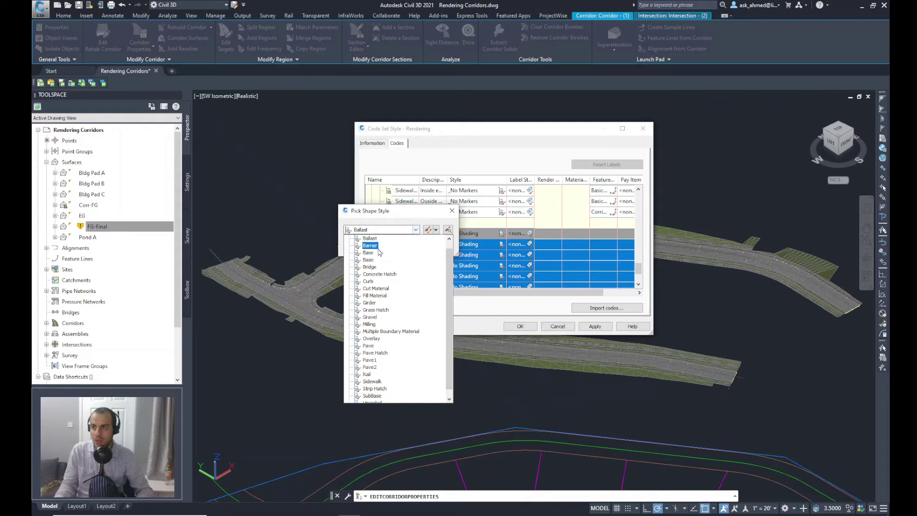
click(371, 259)
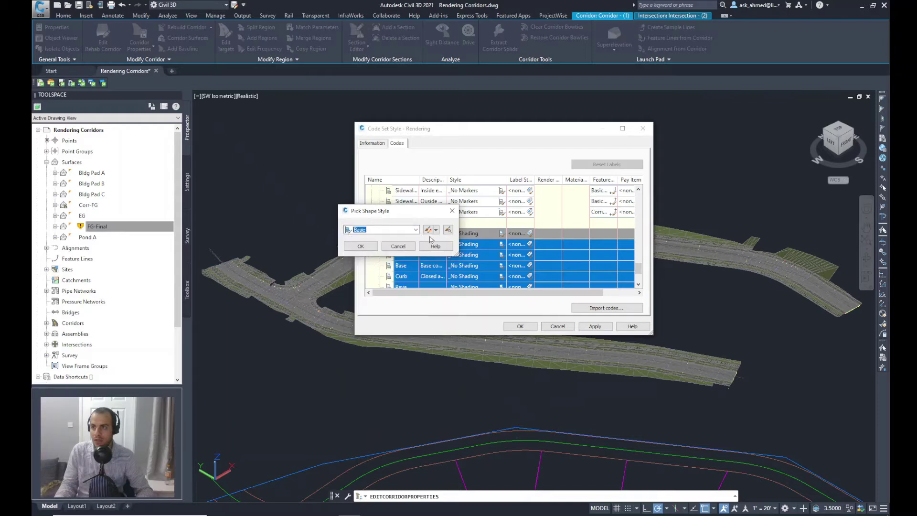
click(435, 230)
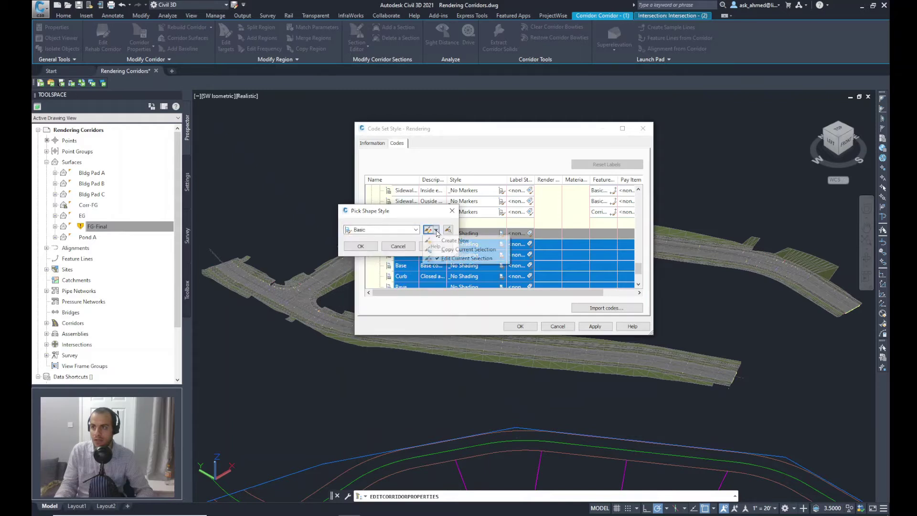
click(456, 258)
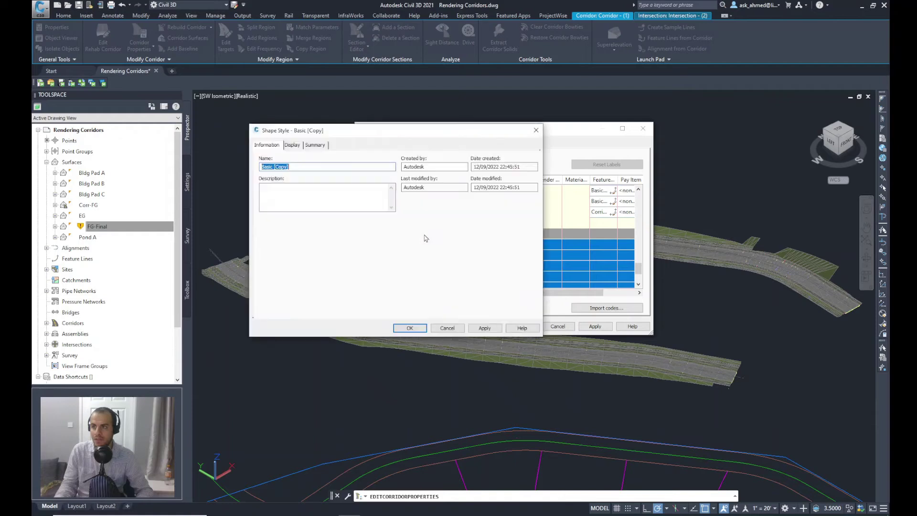
click(293, 146)
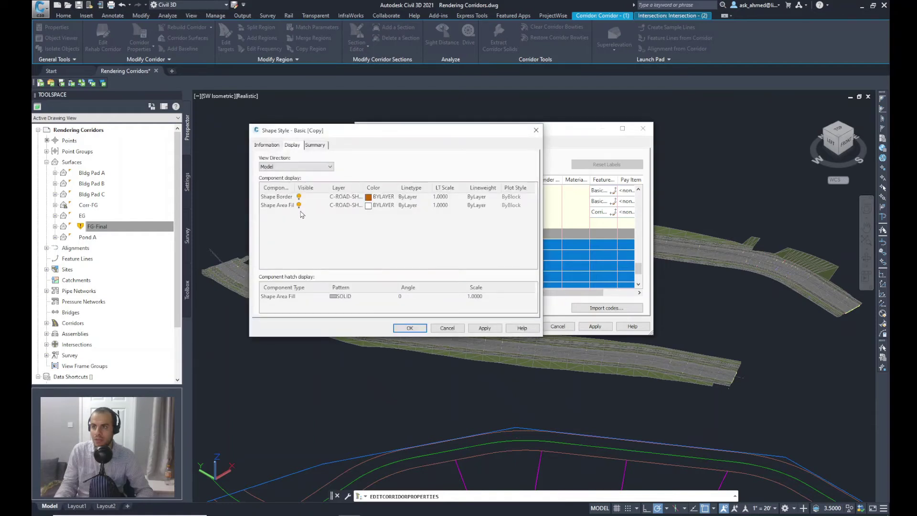
click(299, 199)
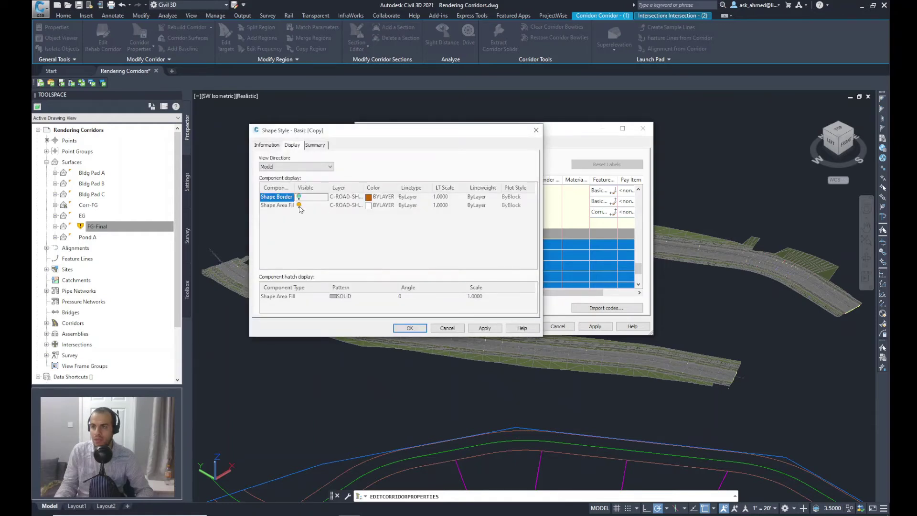
click(299, 206)
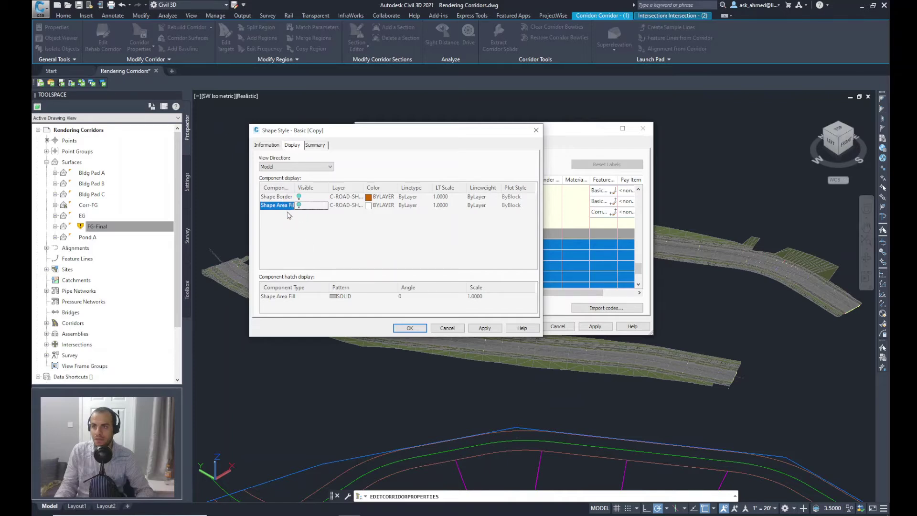
drag(443, 332, 409, 337)
click(447, 327)
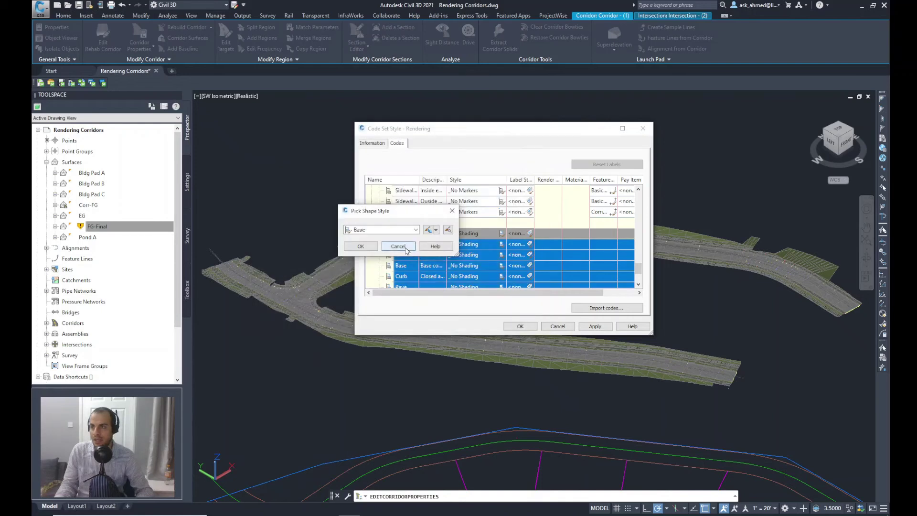
Step: Leave the shape codes on _No Shading and accept the edited Rendering code set style
click(415, 229)
click(378, 239)
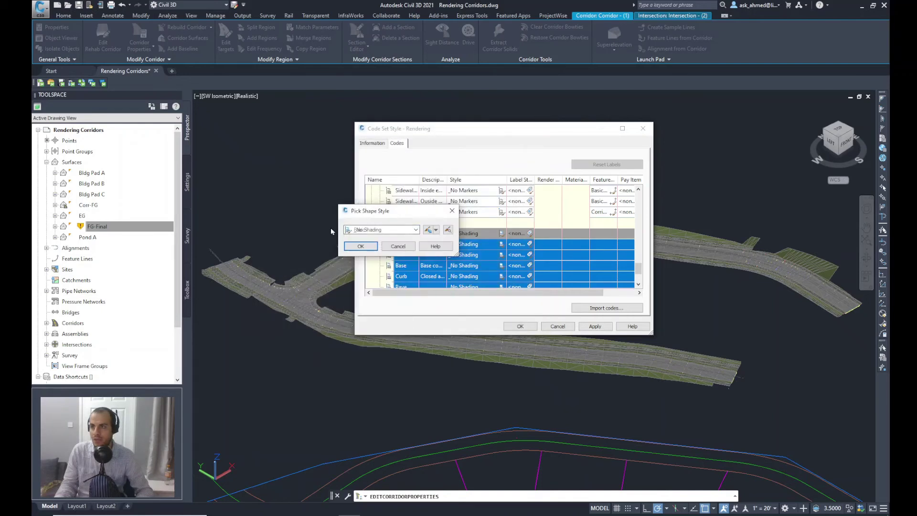
click(397, 248)
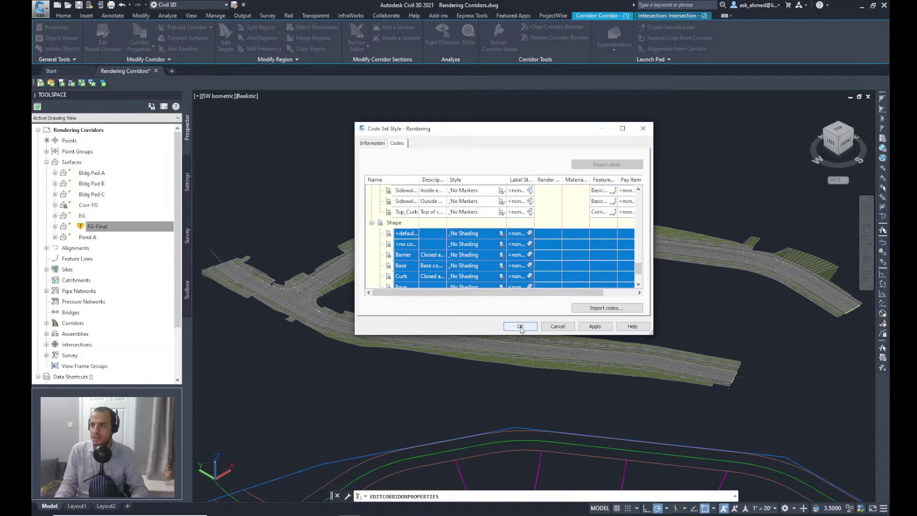
click(520, 327)
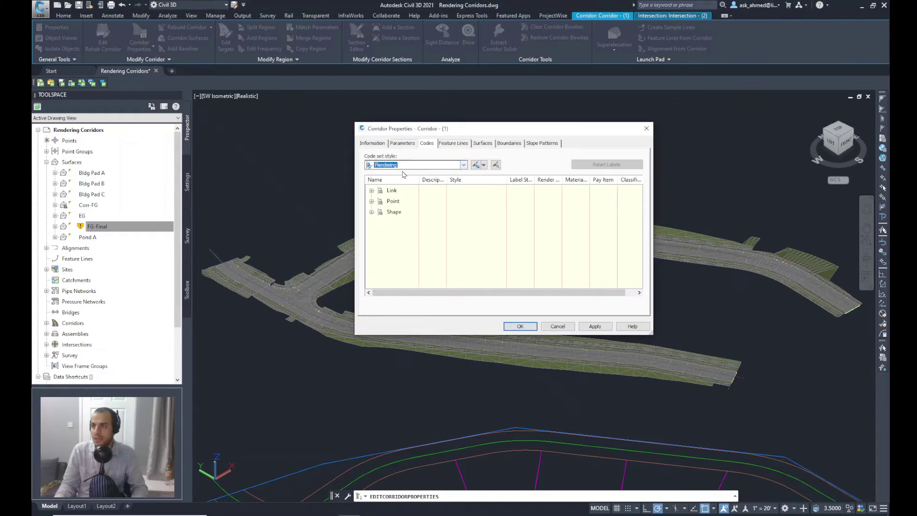
Step: Keep the Rendering code set style in the corridor properties and review the styles assigned to its link, point and shape codes
click(464, 165)
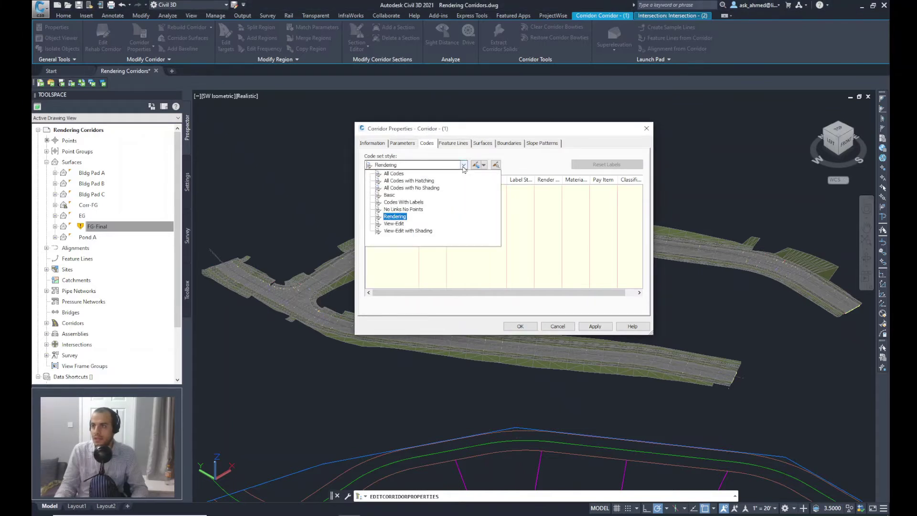
click(395, 217)
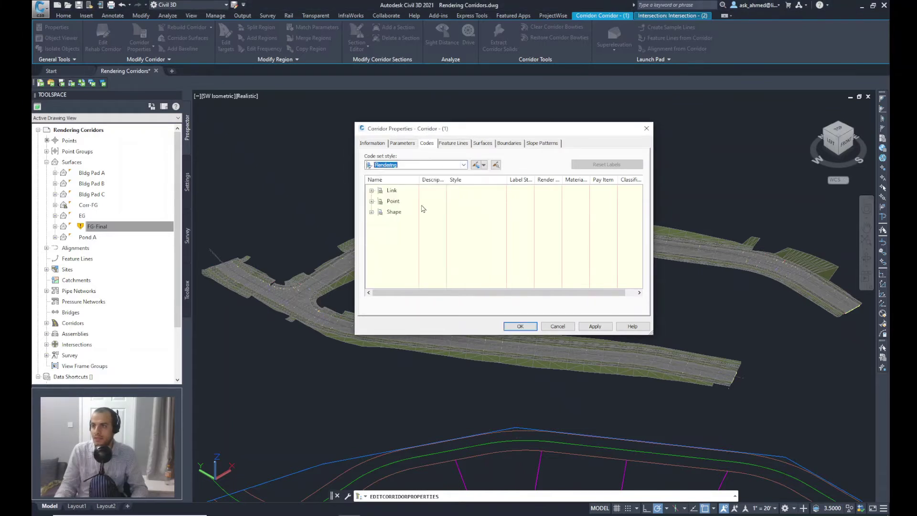
click(372, 190)
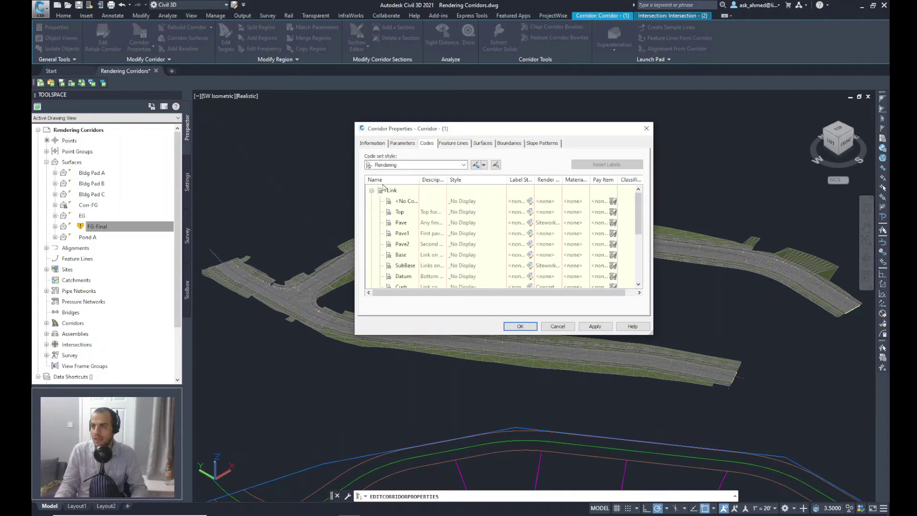
click(372, 190)
click(372, 201)
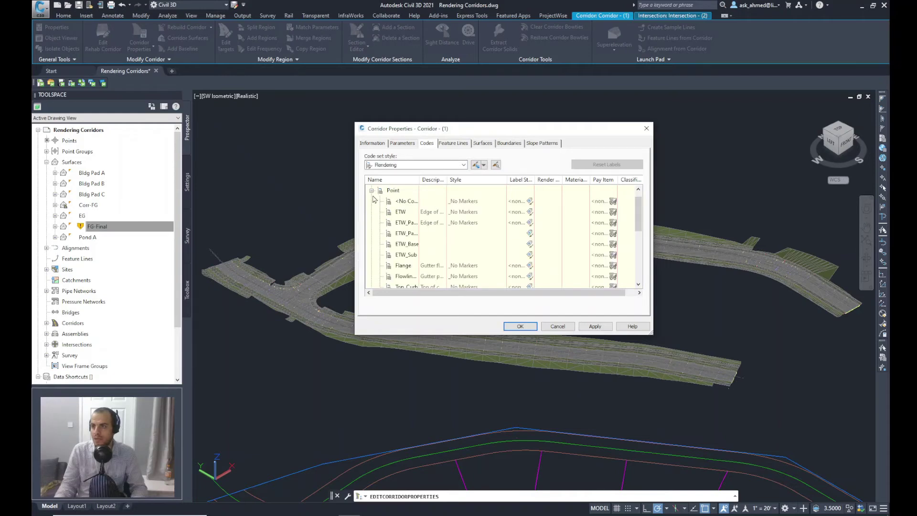
click(372, 190)
click(371, 212)
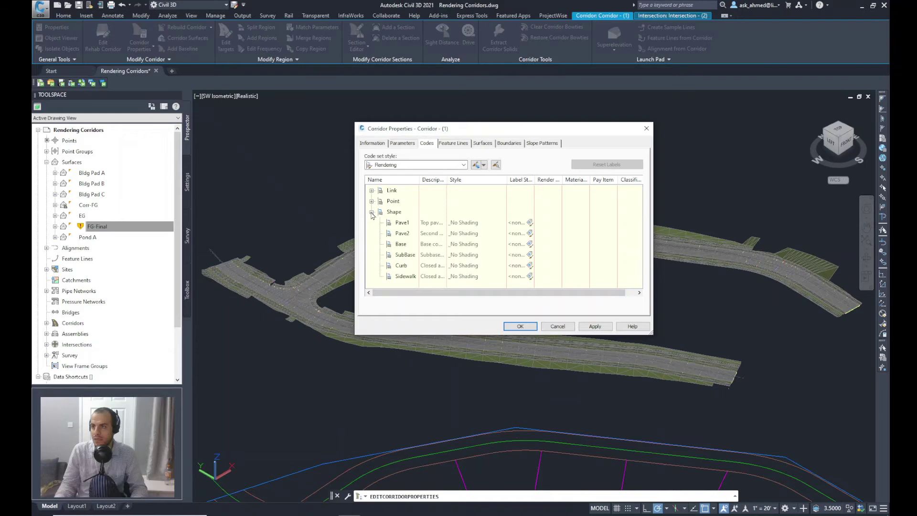
click(372, 212)
Step: Accept the corridor properties, rebuild the corridor and clear its selection
click(520, 326)
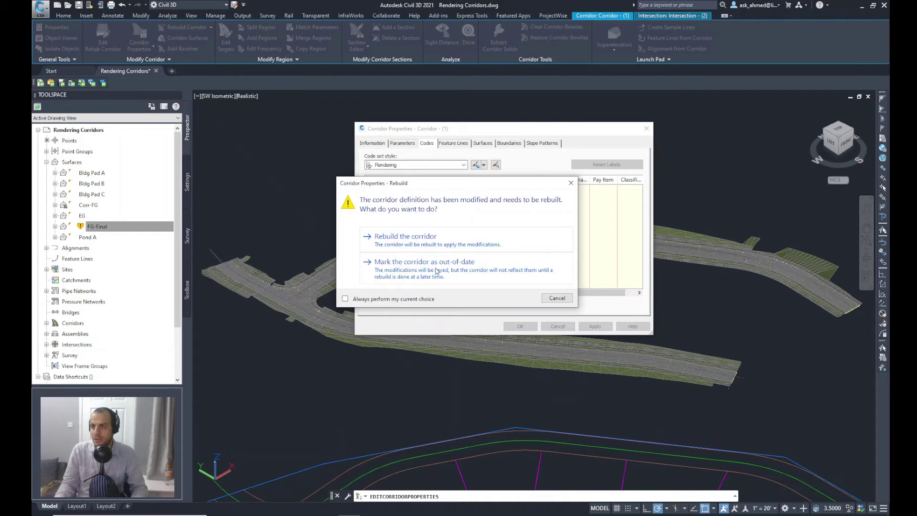
click(413, 237)
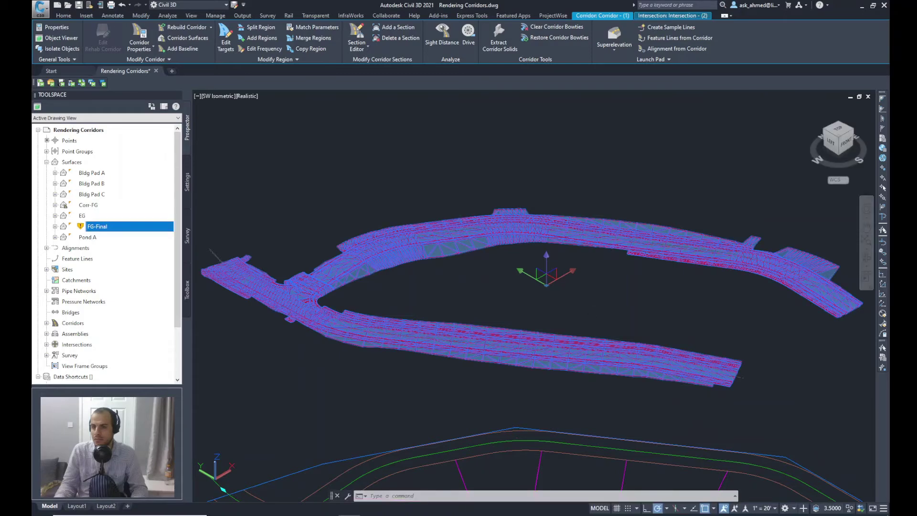
key(Escape)
Step: Examine the rebuilt corridor's road, curb and grass materials up close at the road's end and across its full extent
scroll(695, 268, up, 2)
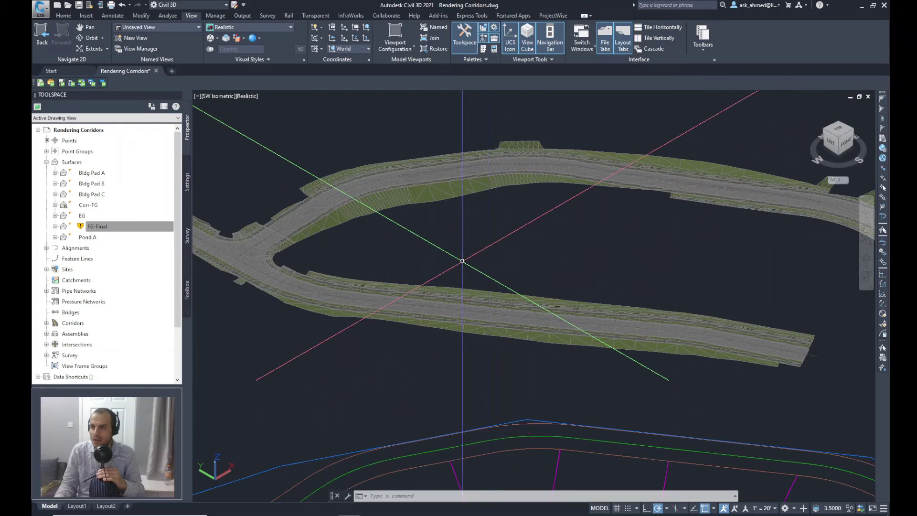
shift+middle_drag(491, 253, 587, 261)
key(p)
key(Return)
drag(583, 260, 470, 246)
key(Escape)
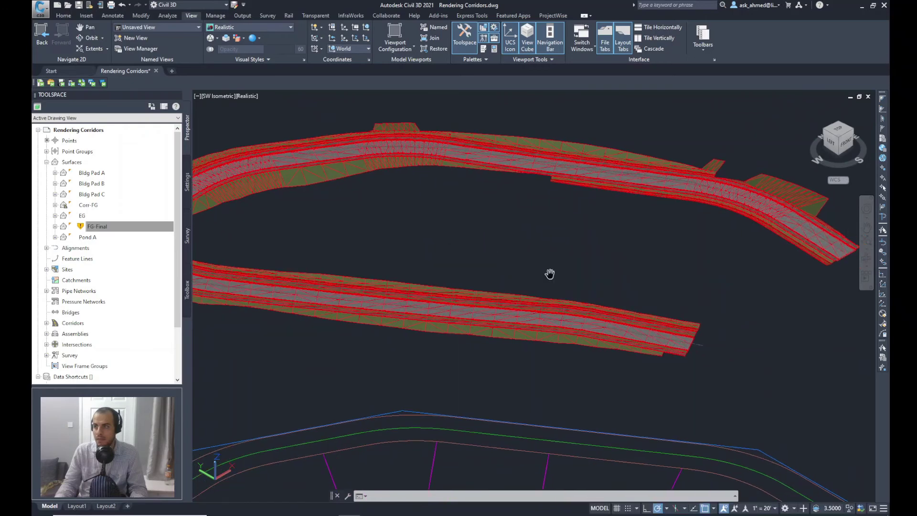
scroll(698, 344, up, 3)
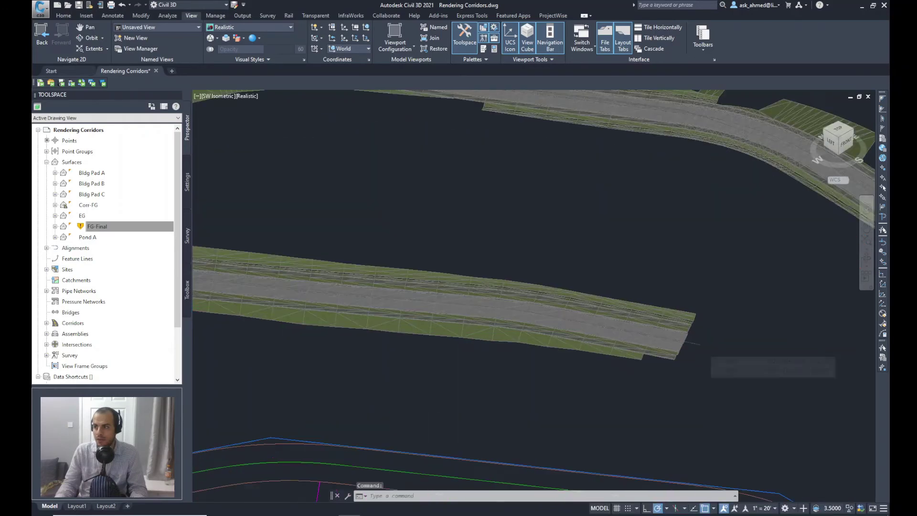
scroll(681, 348, up, 3)
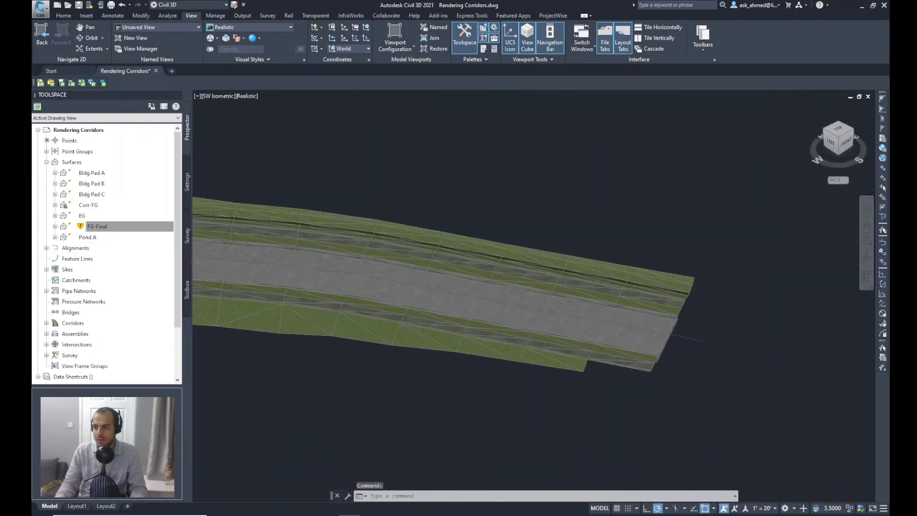
scroll(649, 366, up, 2)
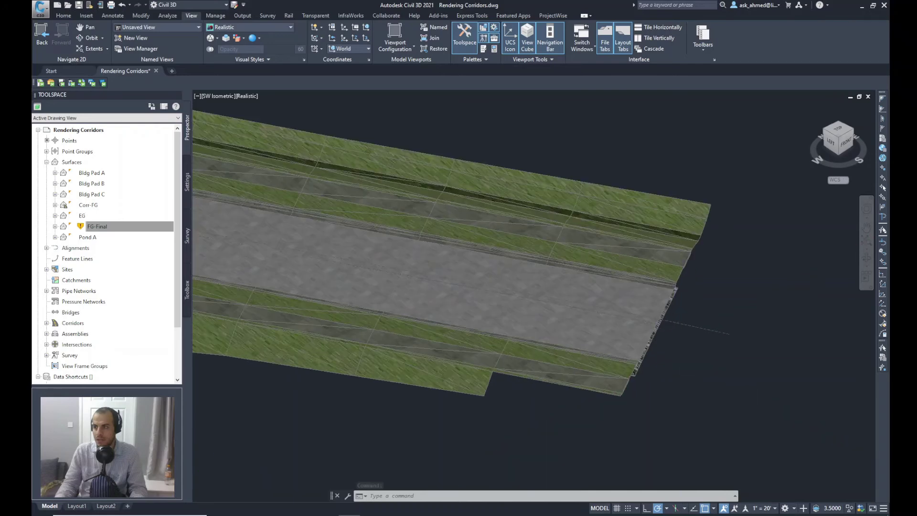
scroll(650, 366, up, 3)
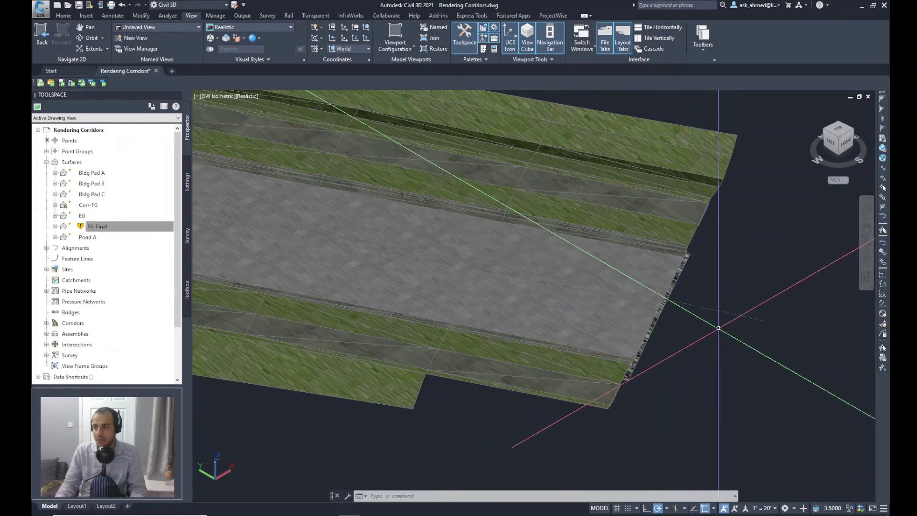
scroll(774, 344, down, 3)
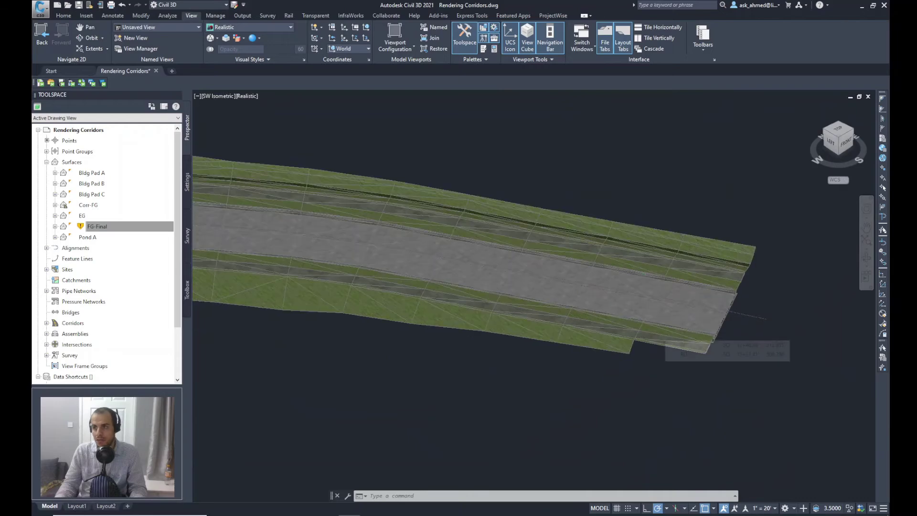
scroll(799, 334, down, 4)
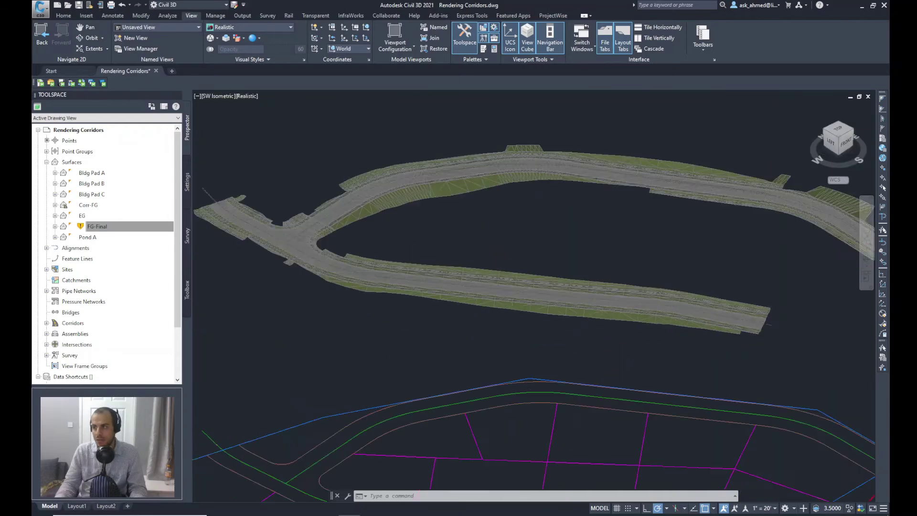
middle_drag(734, 261, 736, 311)
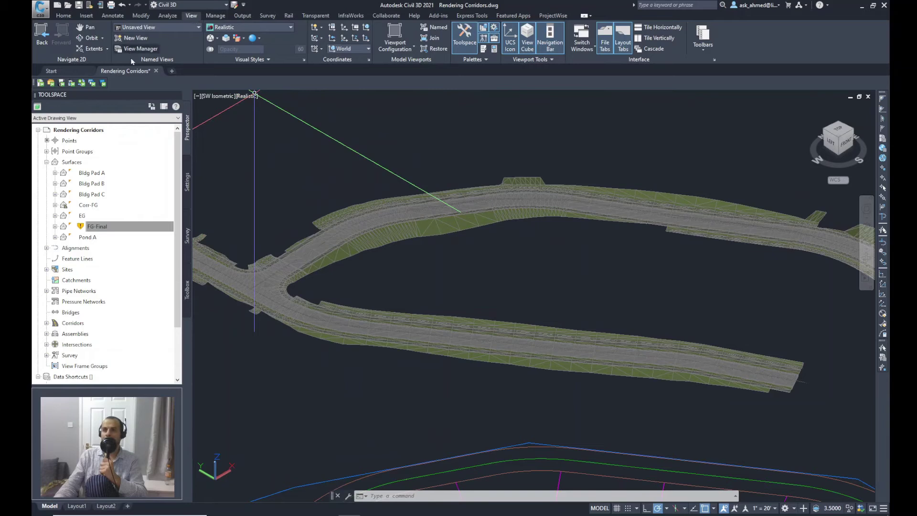
Step: Duplicate the Realistic visual style in the Visual Styles Manager
click(288, 30)
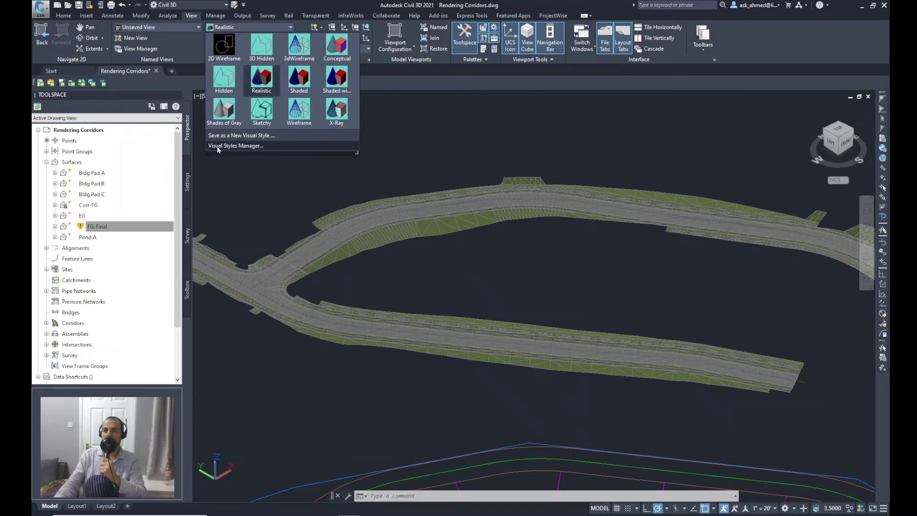
click(234, 146)
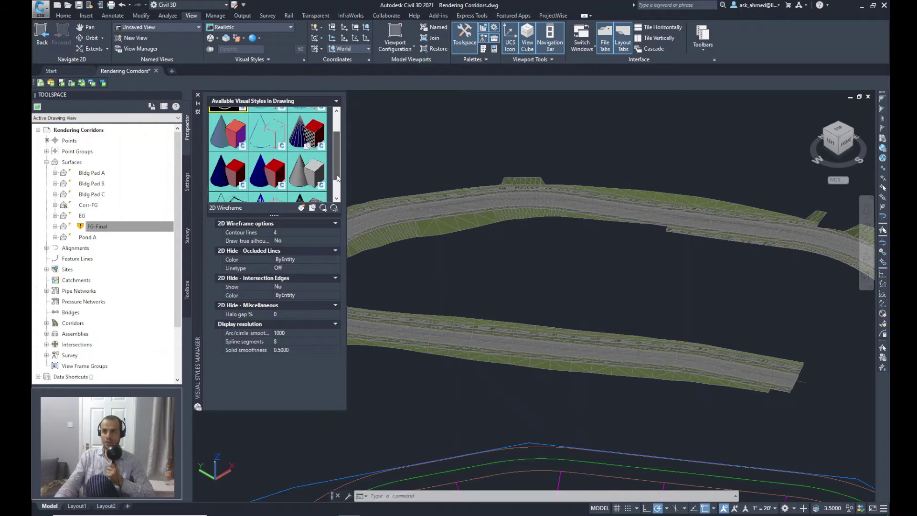
scroll(337, 163, down, 1)
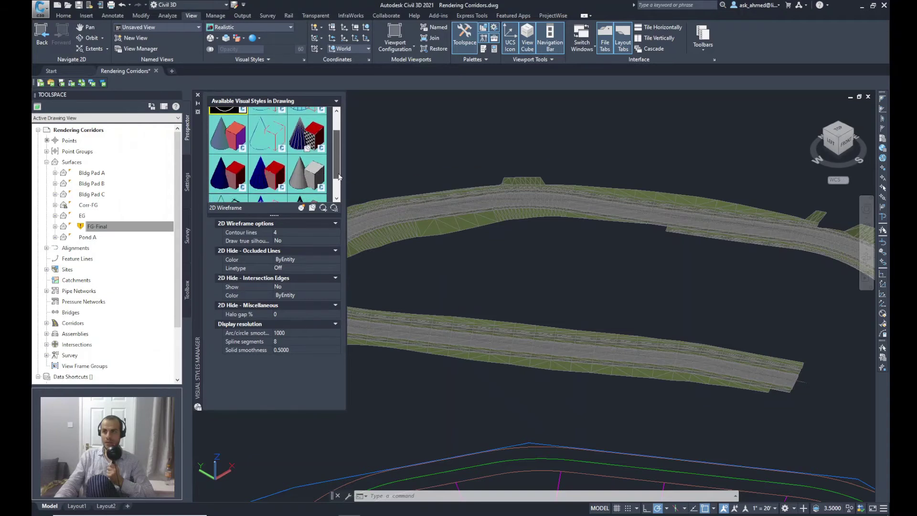
right_click(306, 143)
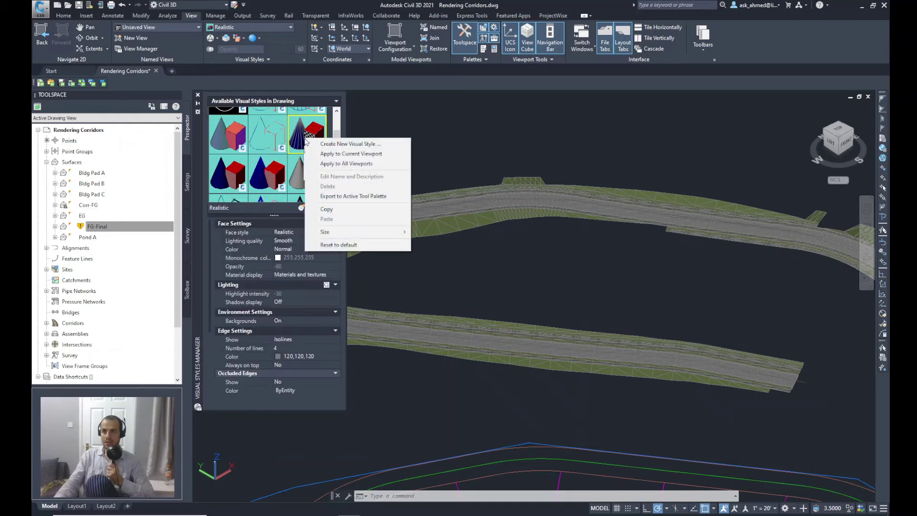
click(327, 209)
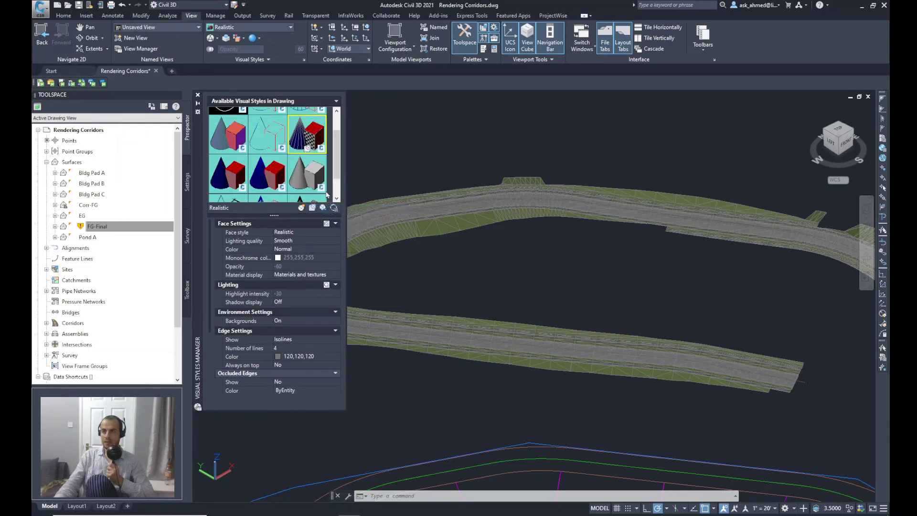
right_click(329, 155)
click(350, 234)
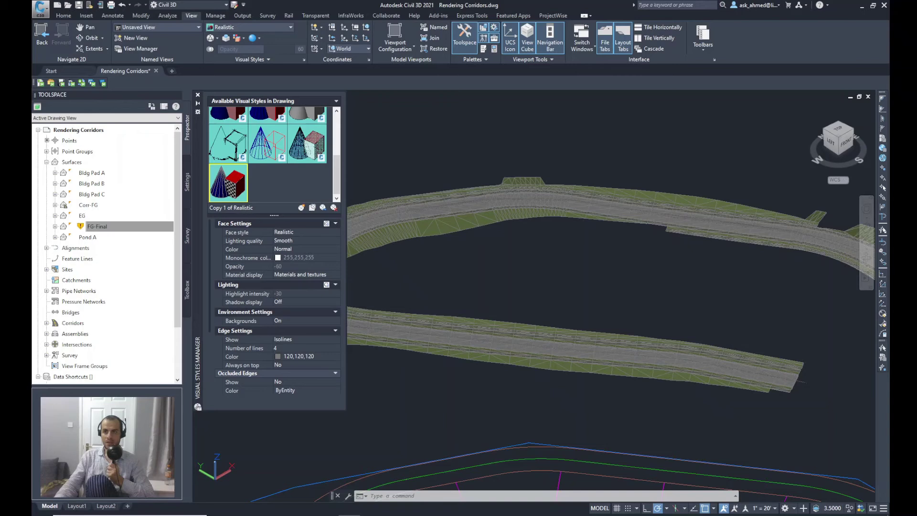
Step: Rename the copied Realistic visual style as Rendering and set its description to Rendering too
right_click(228, 183)
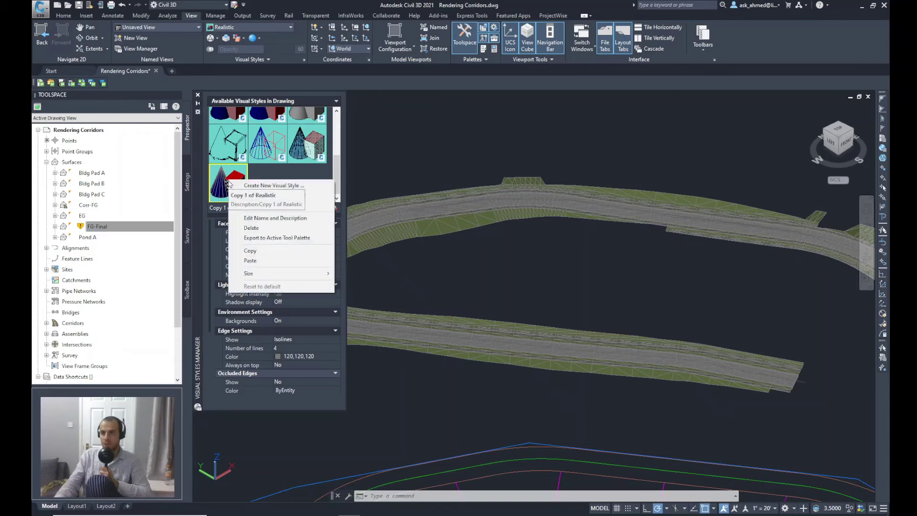
click(263, 222)
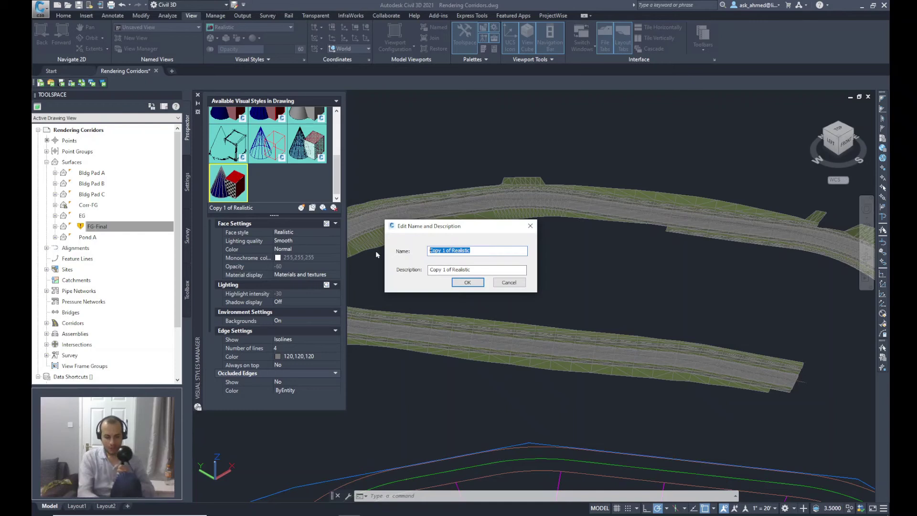
text(R)
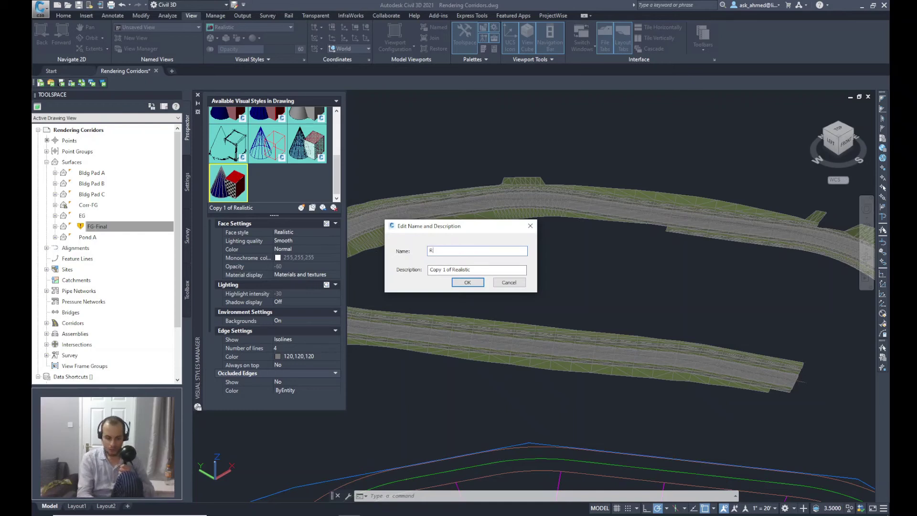
text(ender)
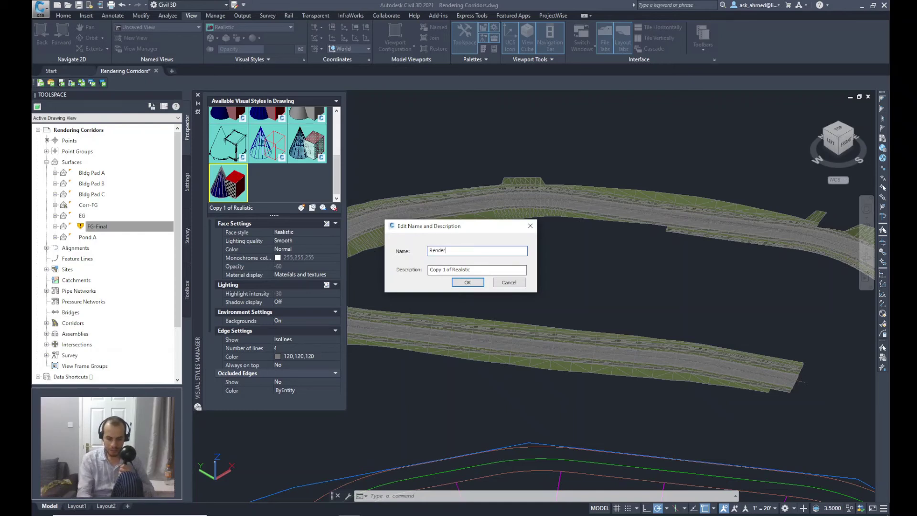
text(ing)
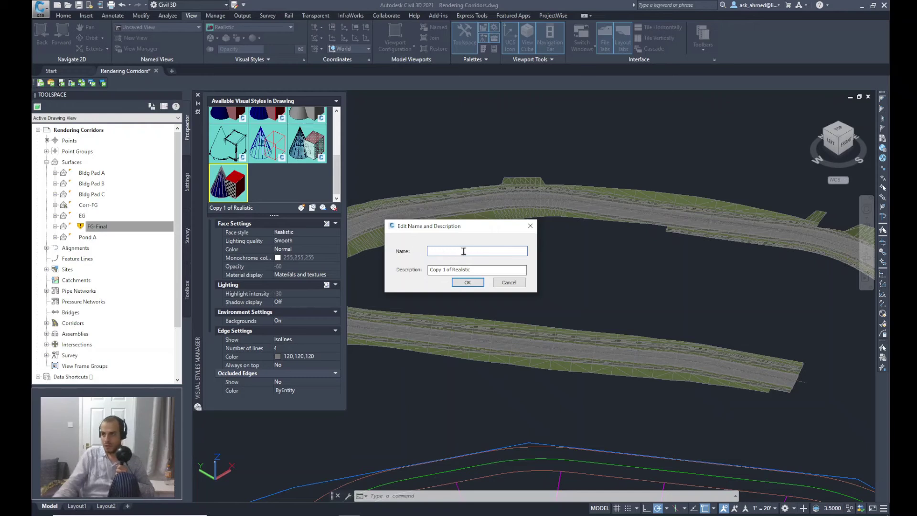
double_click(463, 250)
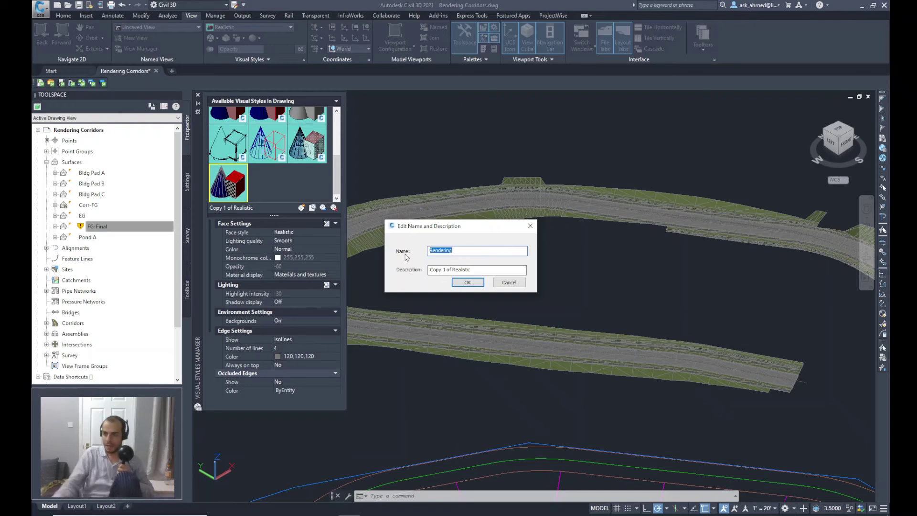
drag(476, 268, 412, 274)
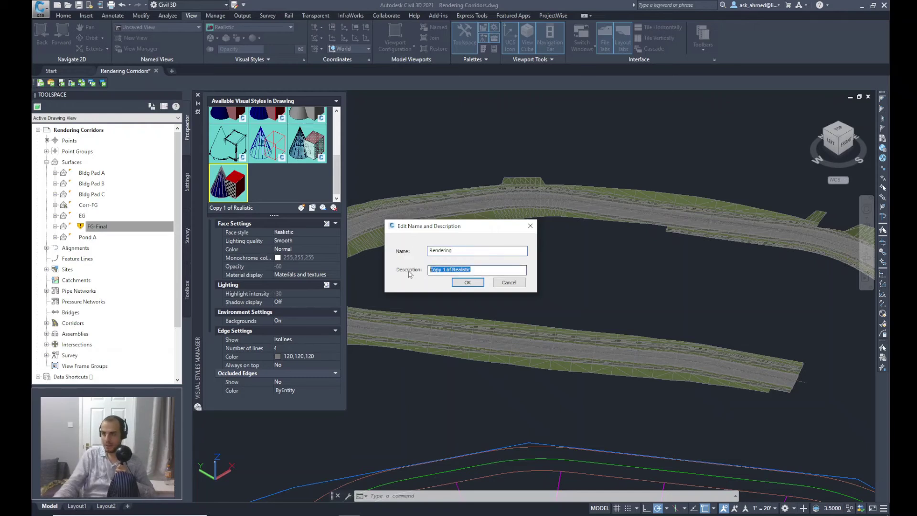
key(ctrl+v)
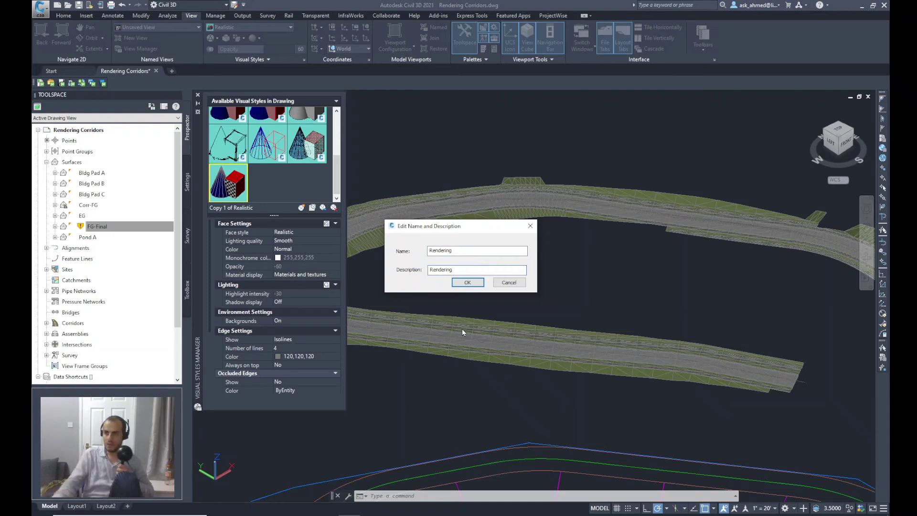
click(471, 284)
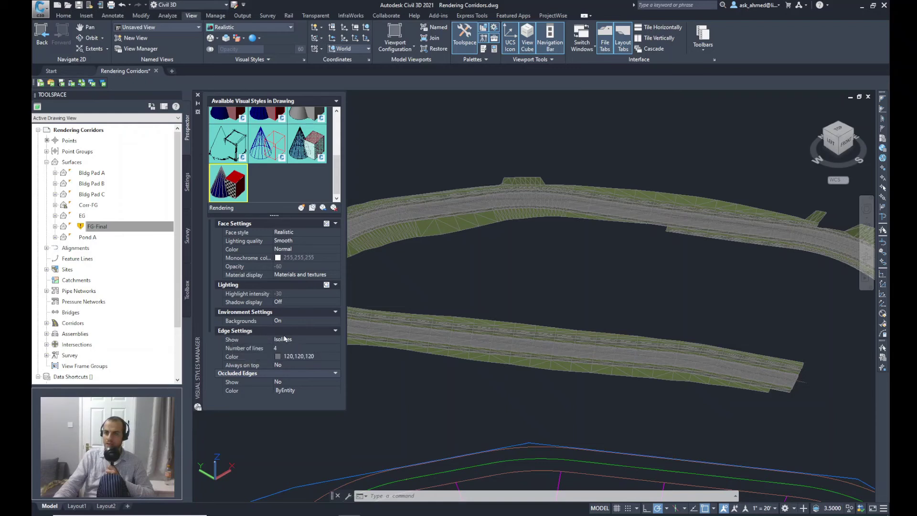
Step: Set the Rendering visual style's edge display to None and close the Visual Styles Manager
click(307, 340)
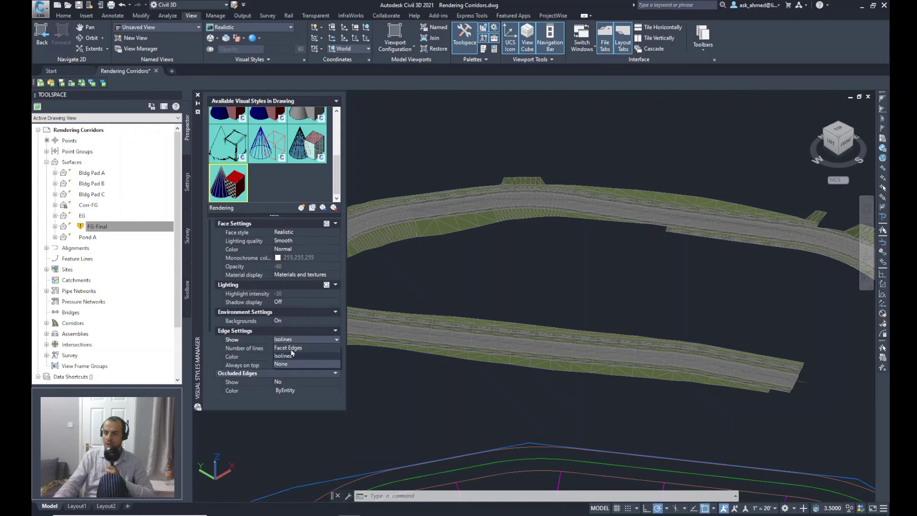
click(282, 364)
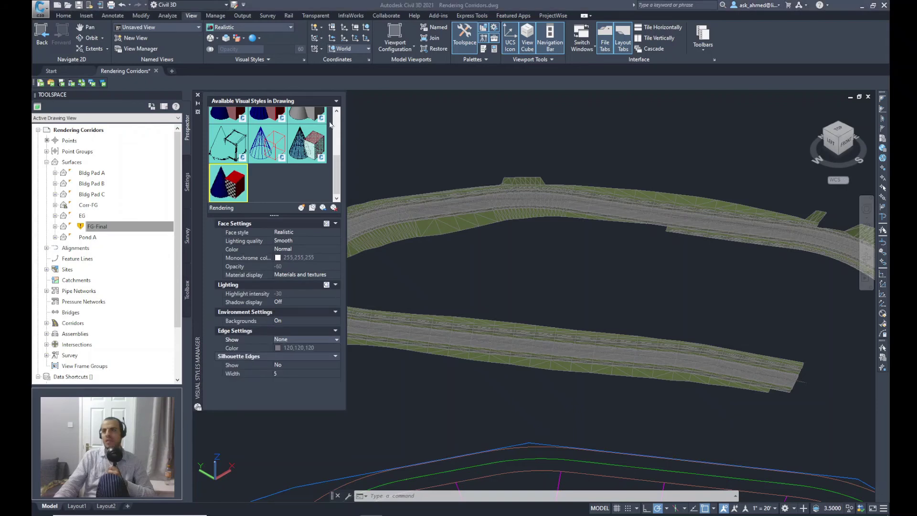
click(199, 95)
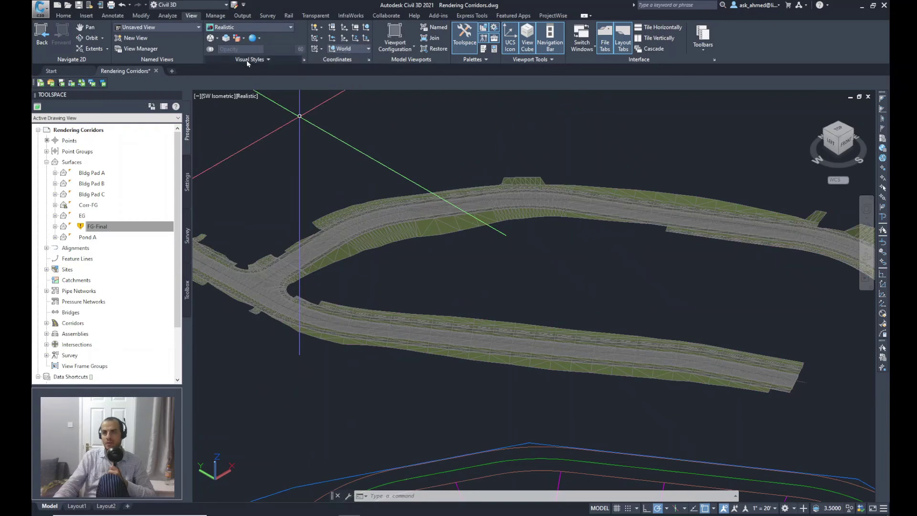
Step: Apply the custom Rendering visual style to the SW Isometric view of the corridor
click(261, 29)
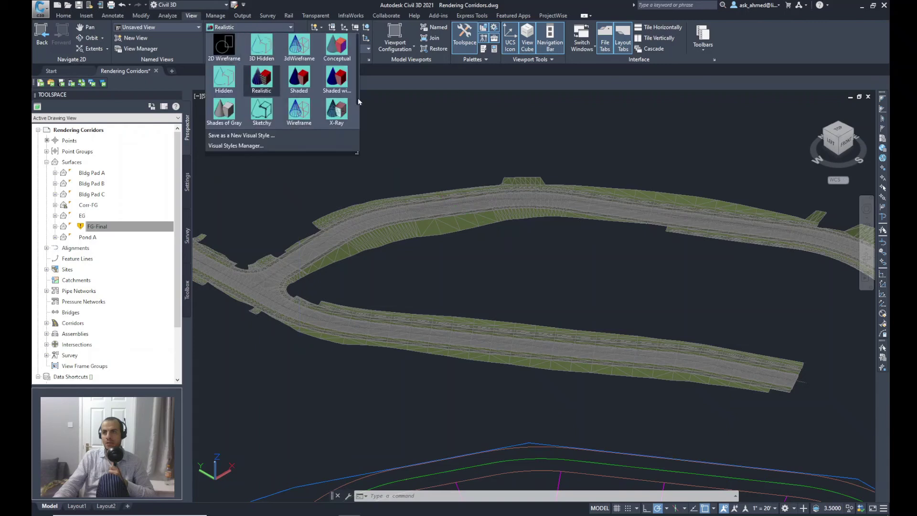
scroll(356, 107, down, 1)
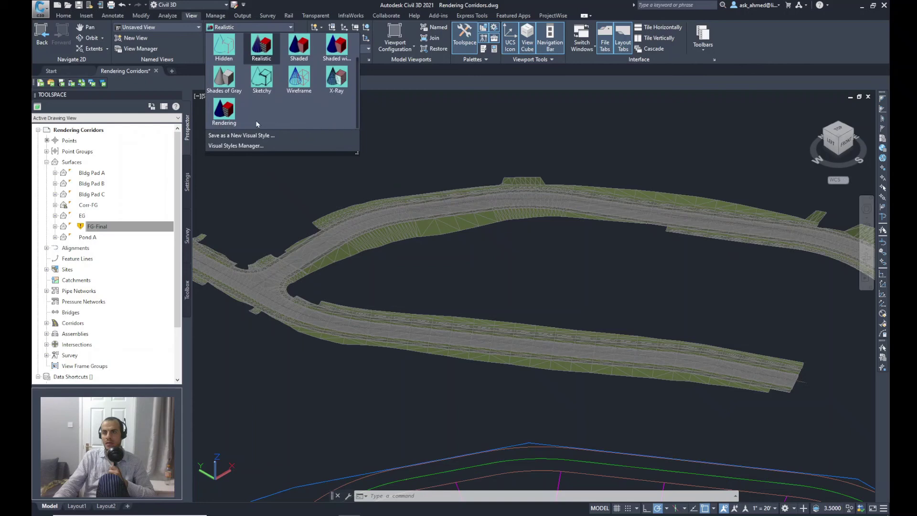
click(226, 119)
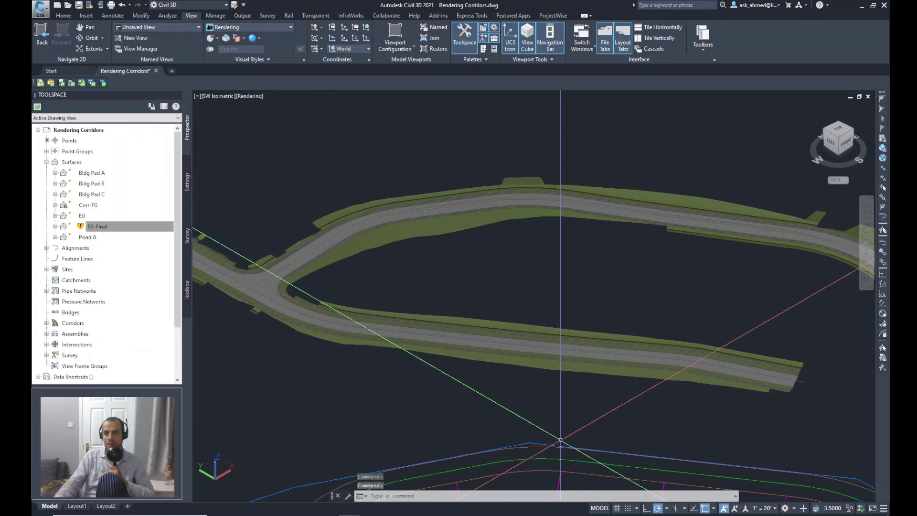
Step: Examine the edge-free road, curb and grass materials up close along the lower road and around the intersection
scroll(652, 361, up, 3)
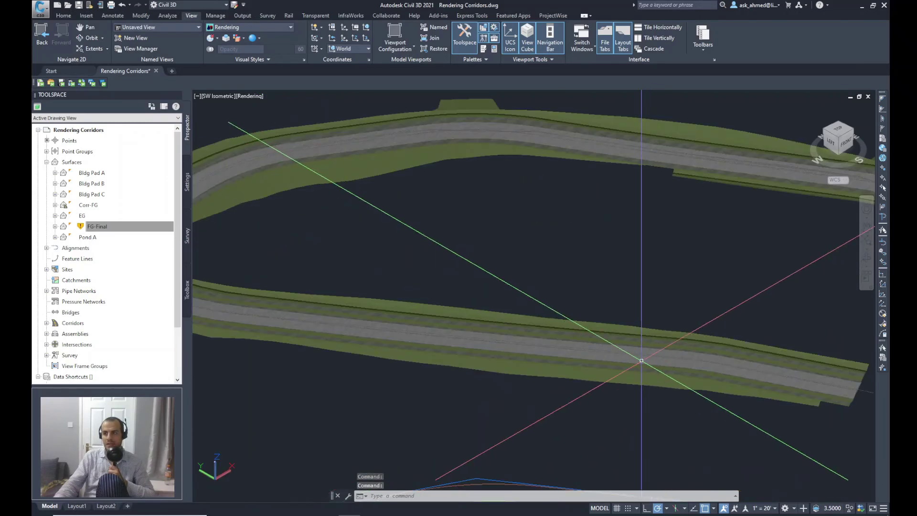
scroll(552, 250, up, 4)
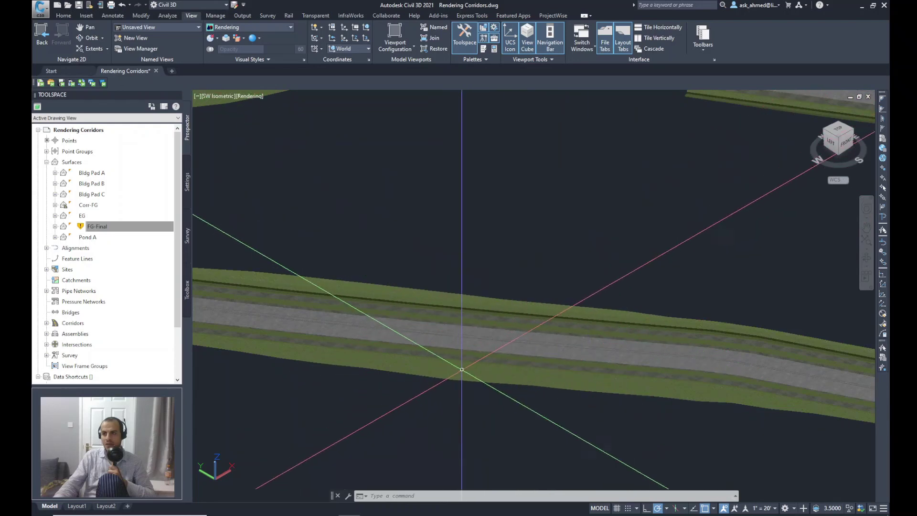
scroll(492, 336, up, 1)
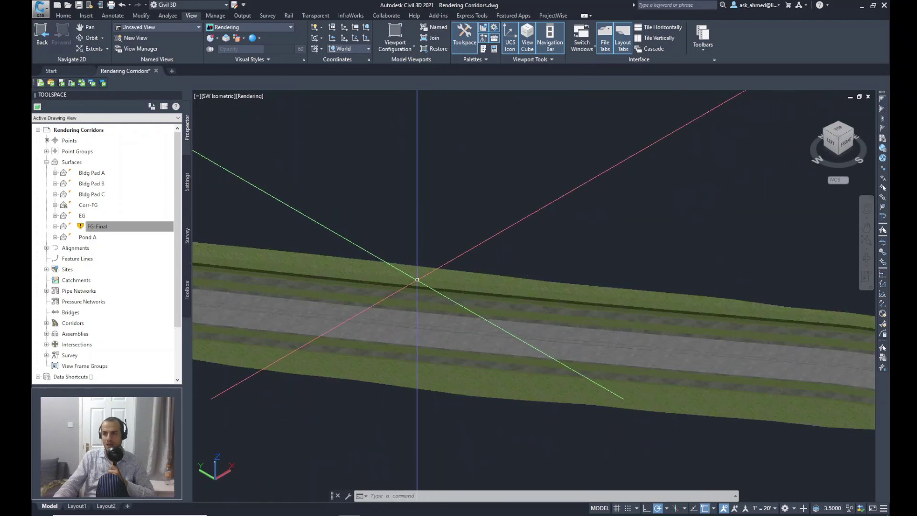
middle_drag(560, 251, 675, 294)
scroll(393, 246, down, 3)
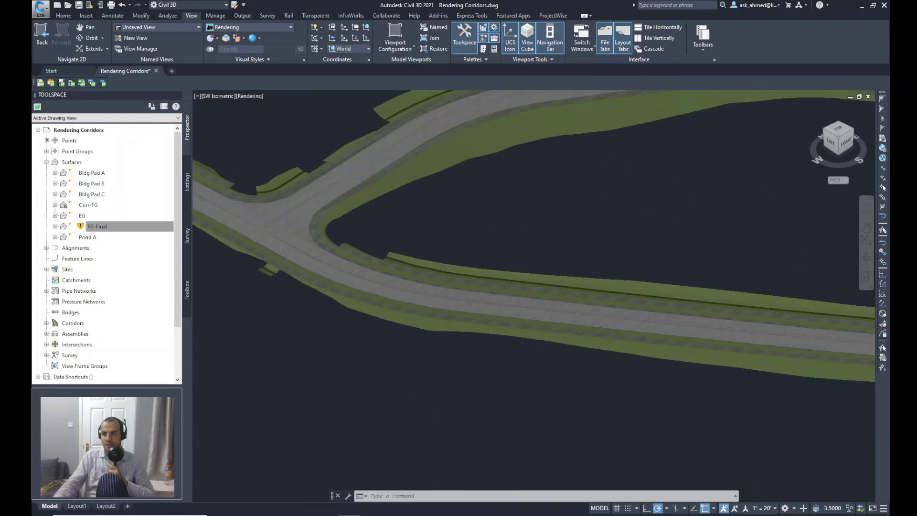
middle_drag(382, 246, 528, 302)
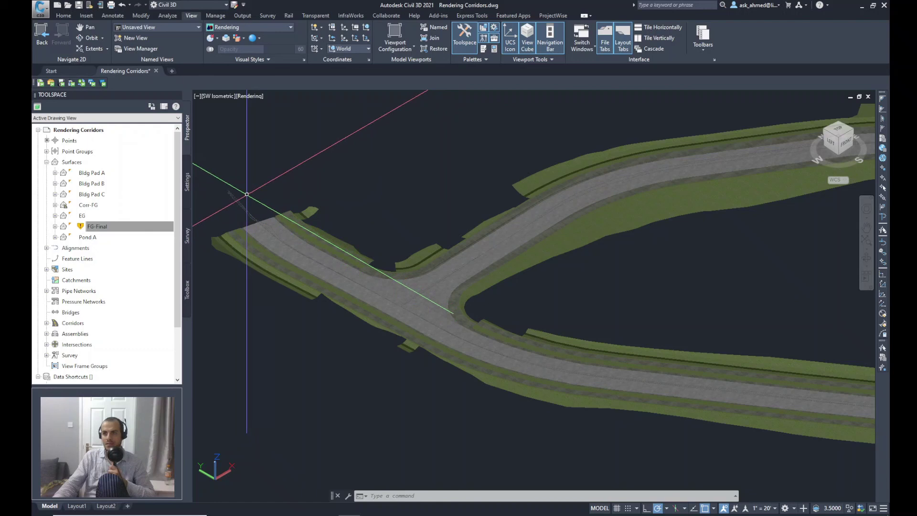
mouse_move(247, 195)
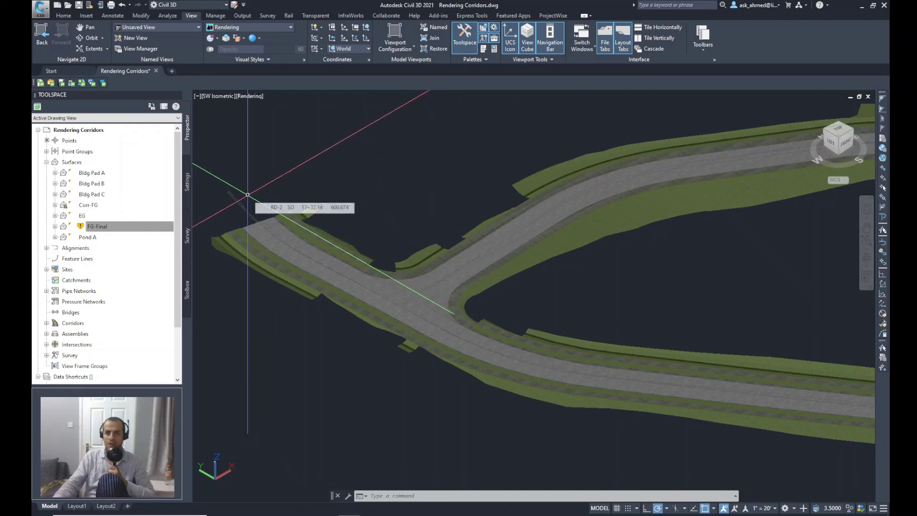